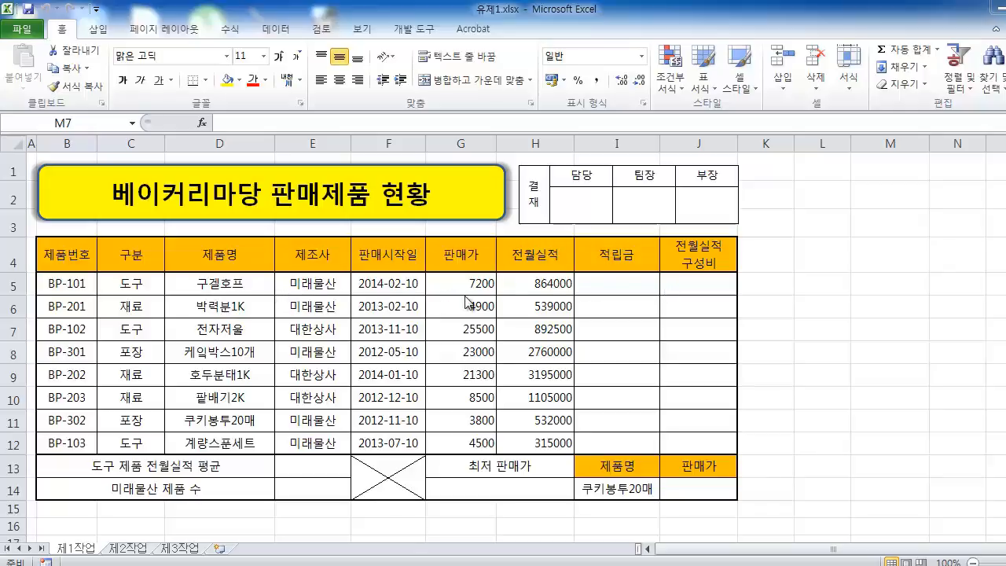
pyautogui.click(633, 282)
pyautogui.click(632, 287)
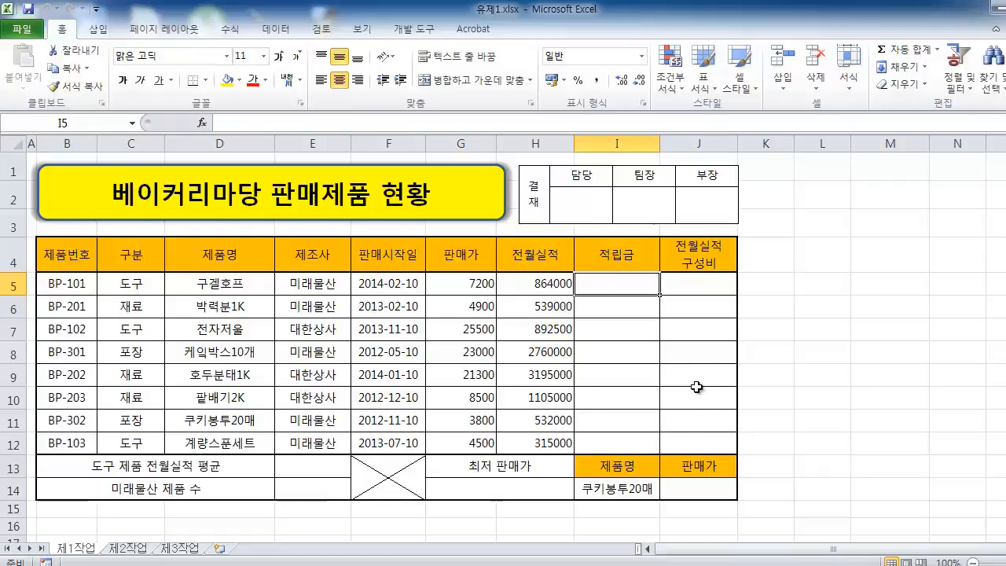
pyautogui.scroll(-1, 692, 401)
pyautogui.scroll(1, 614, 457)
pyautogui.scroll(-1, 611, 458)
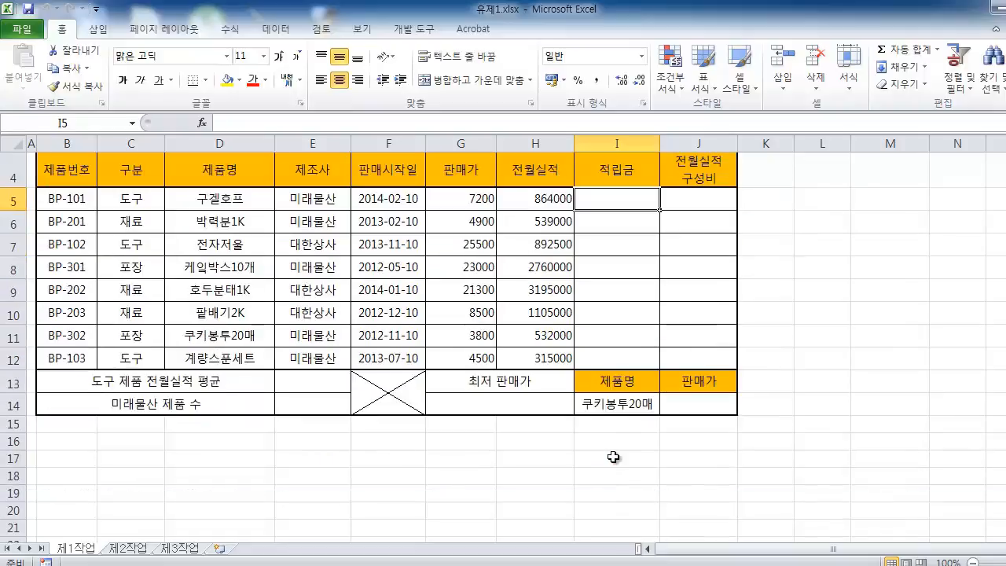
# Enter the formula =MID(B5,4,1) in cell I16 below the table to extract one character from the first product number
pyautogui.click(602, 445)
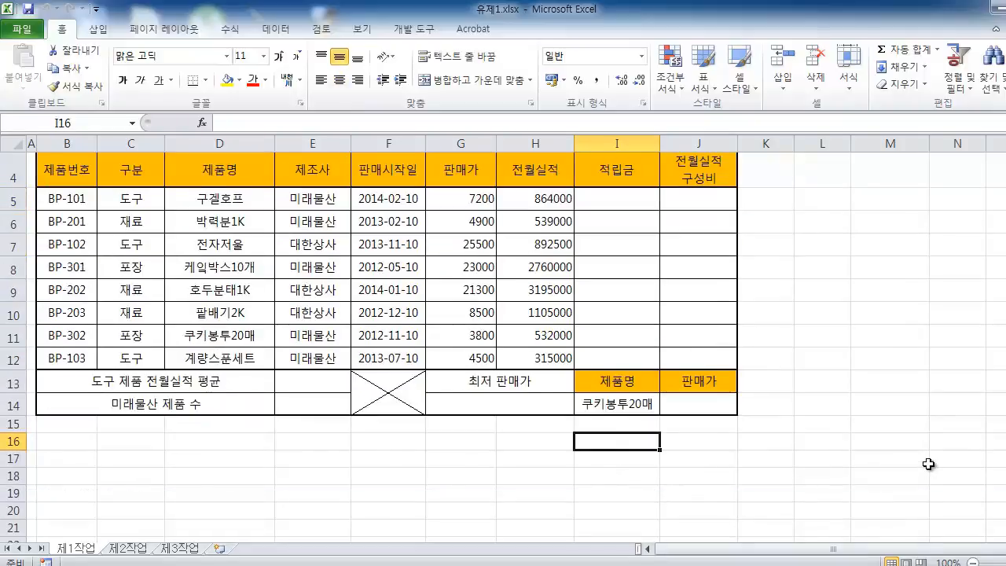
pyautogui.scroll(1, 928, 461)
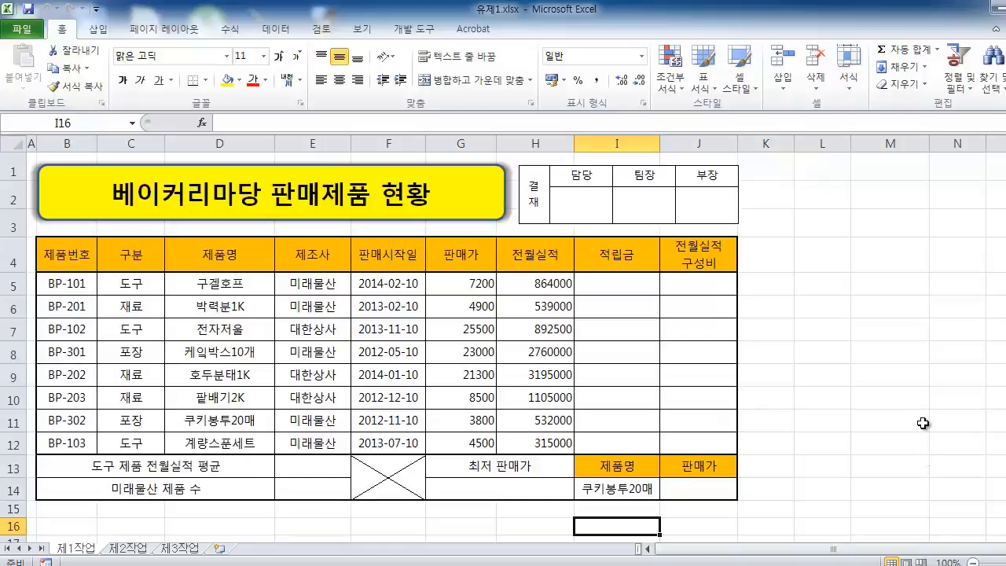
pyautogui.write('=m')
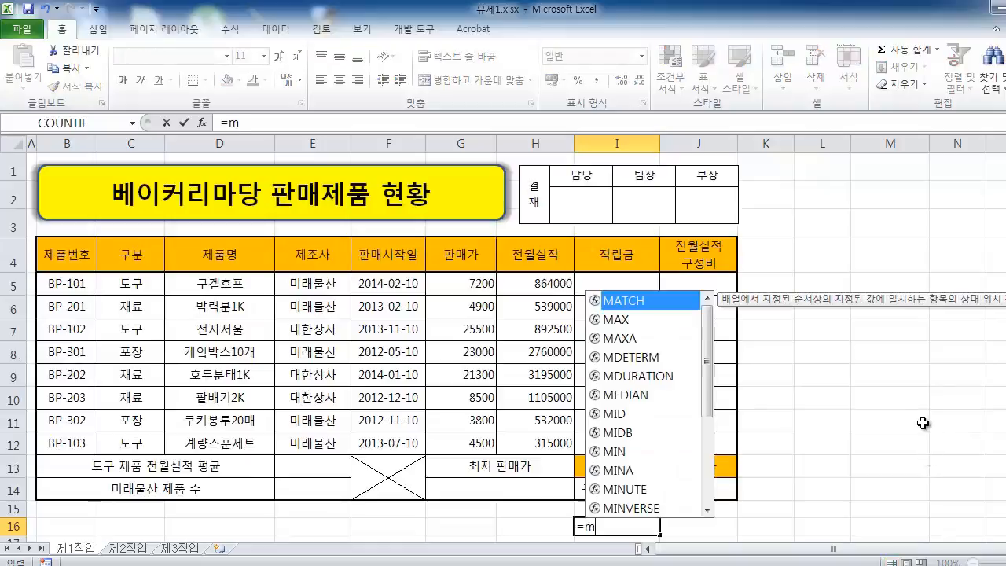
pyautogui.write('id')
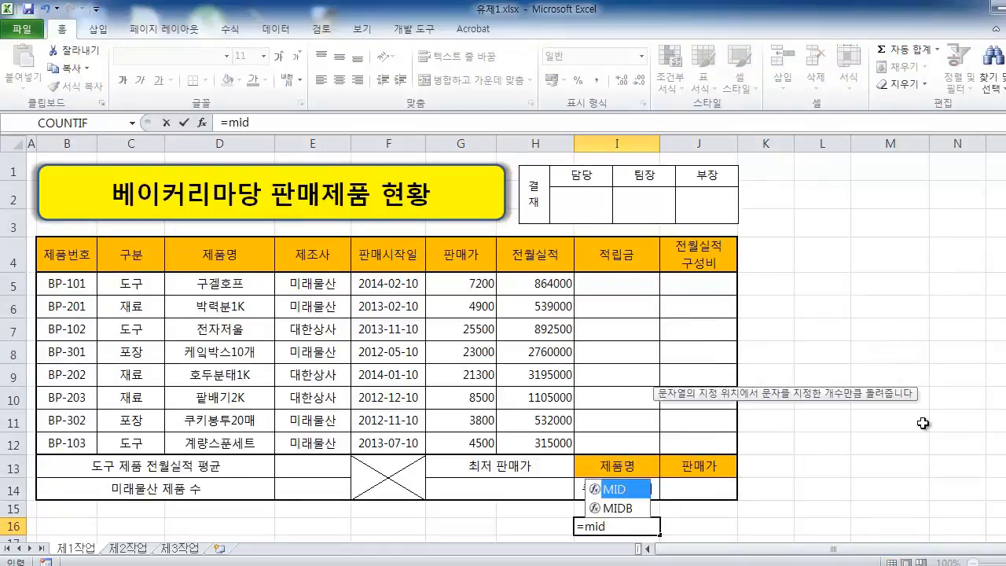
pyautogui.write('(')
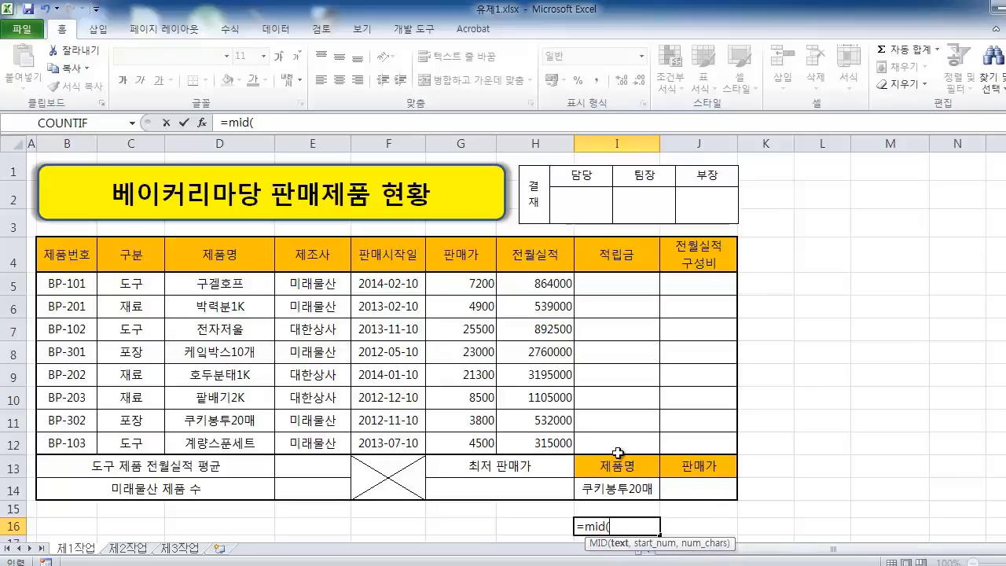
pyautogui.click(67, 288)
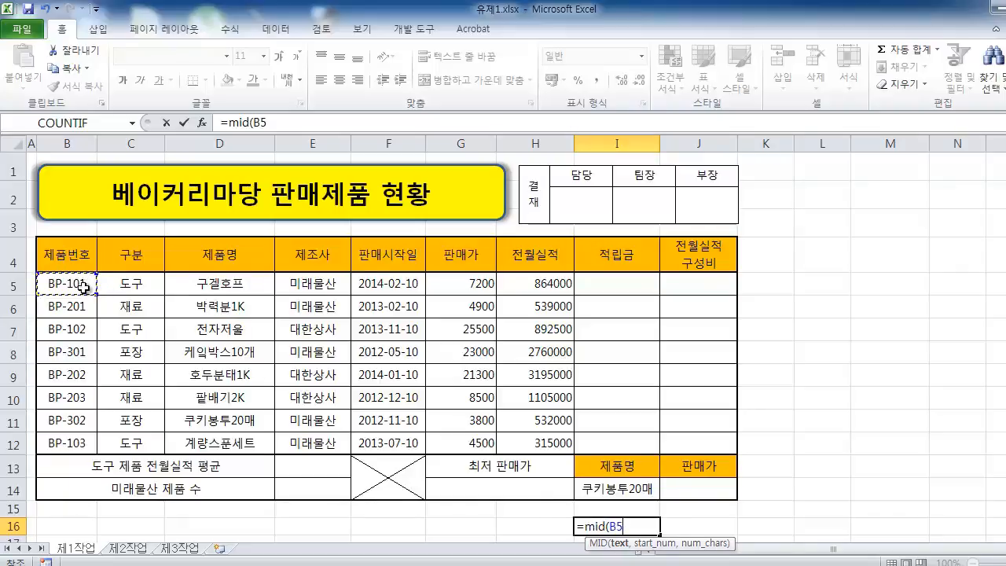
pyautogui.write(',')
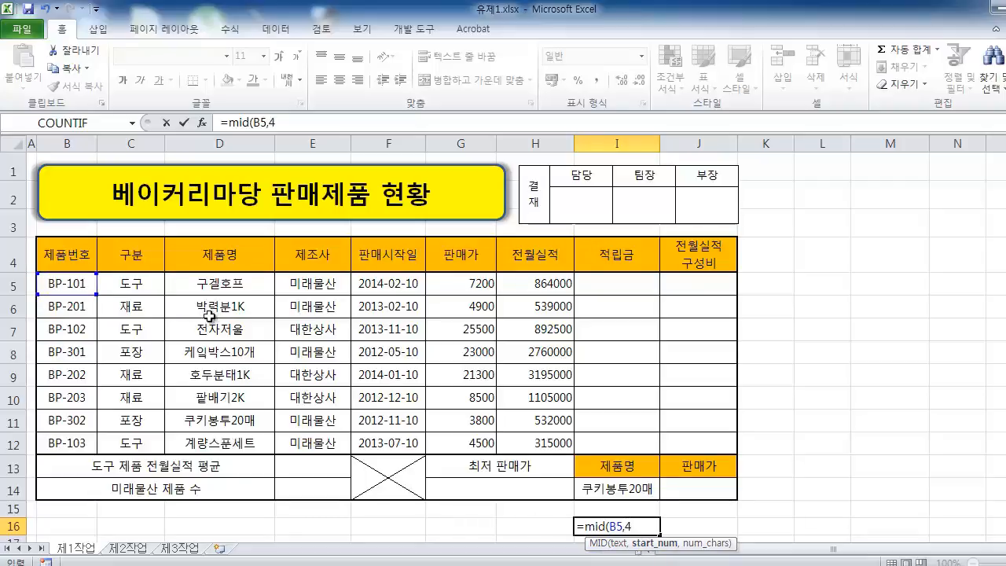
pyautogui.write('4,1')
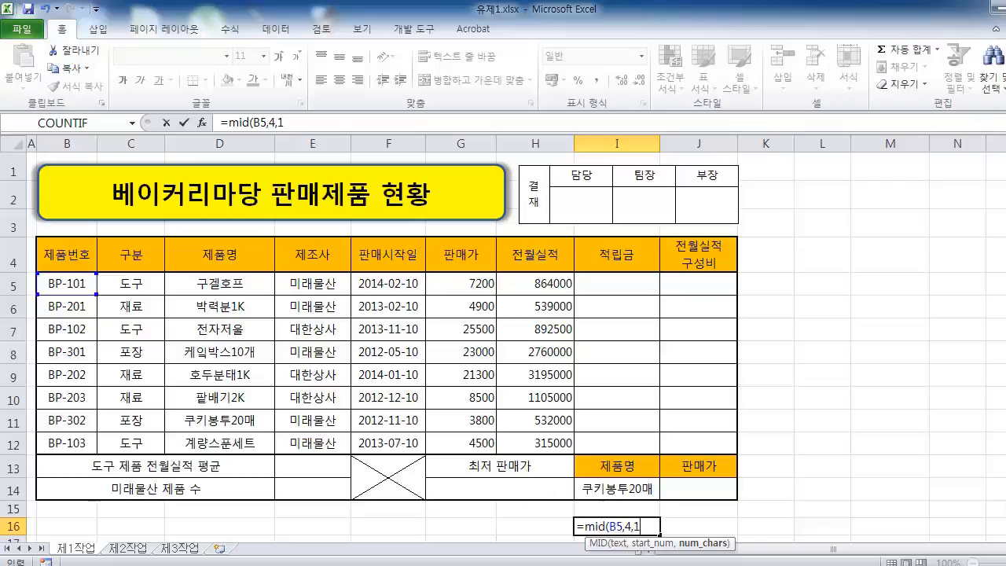
pyautogui.press('Return')
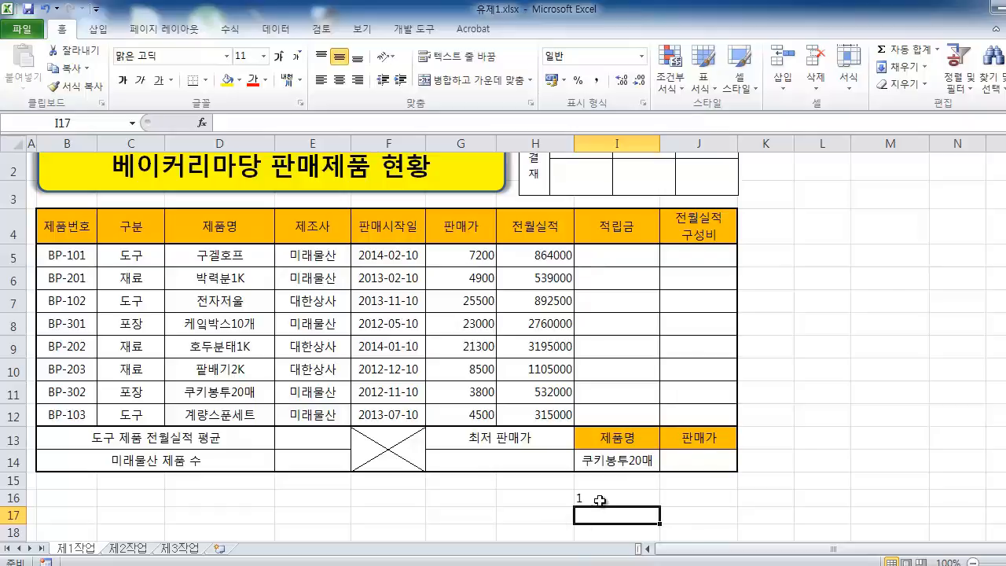
pyautogui.click(593, 506)
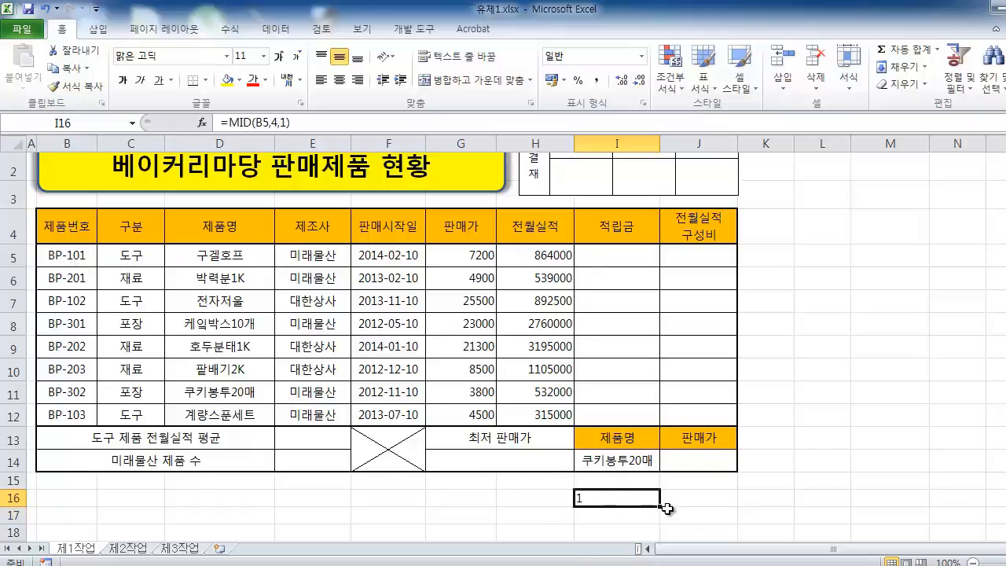
pyautogui.scroll(1, 666, 508)
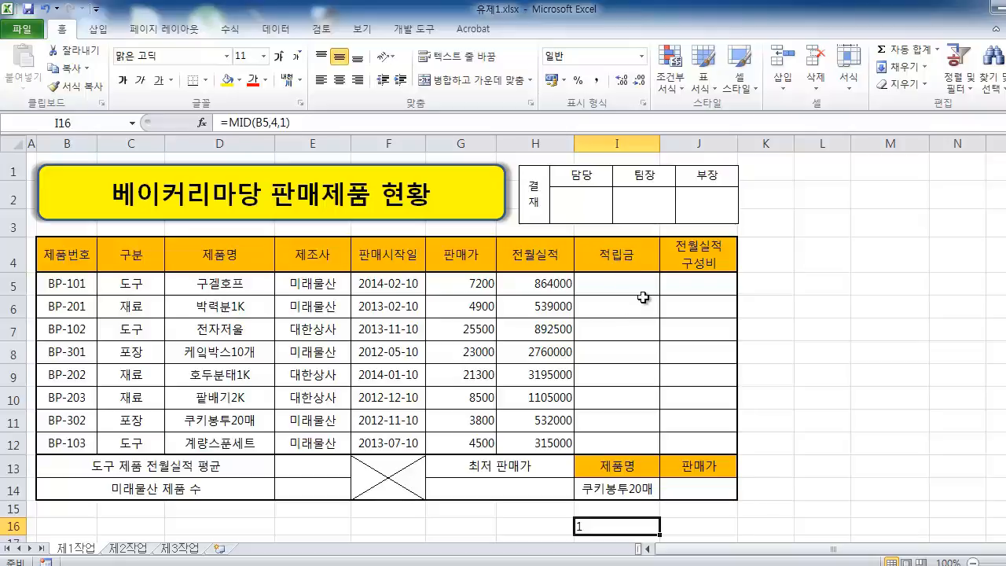
# Enter the formula =CHOOSE(I16,"갑돌이","갑순이","춘향이") in cell I17
pyautogui.scroll(-2, 640, 299)
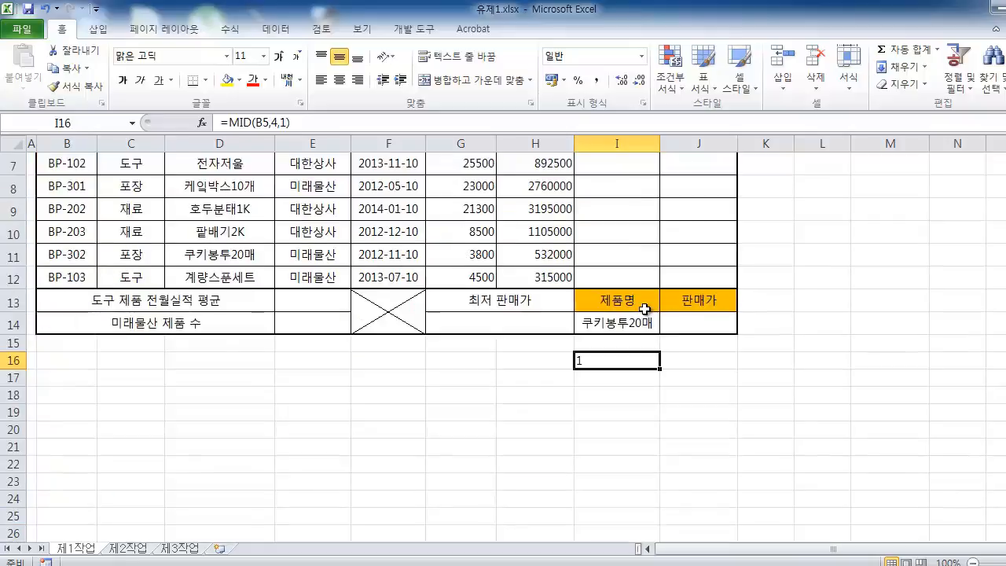
pyautogui.click(583, 375)
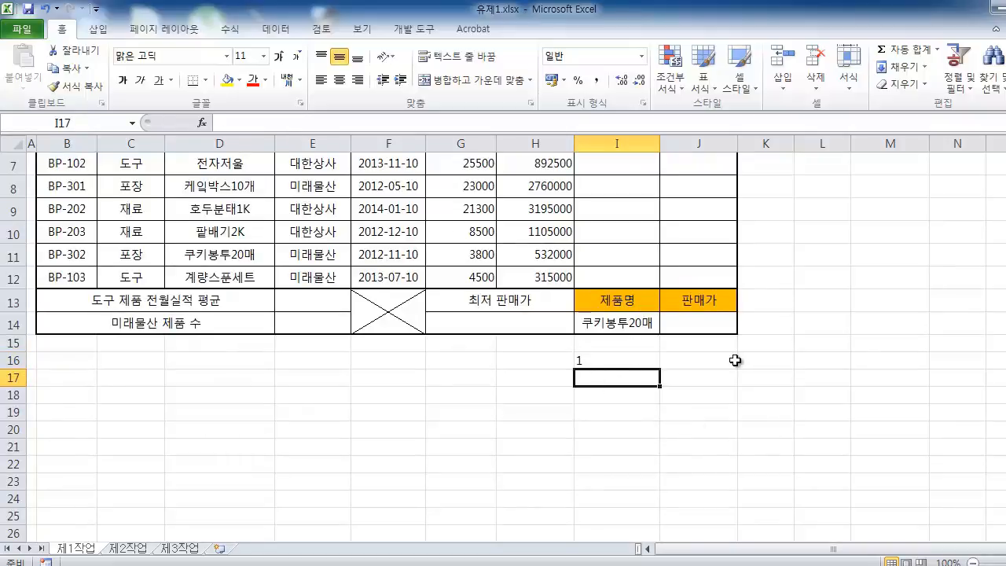
pyautogui.write('=ch')
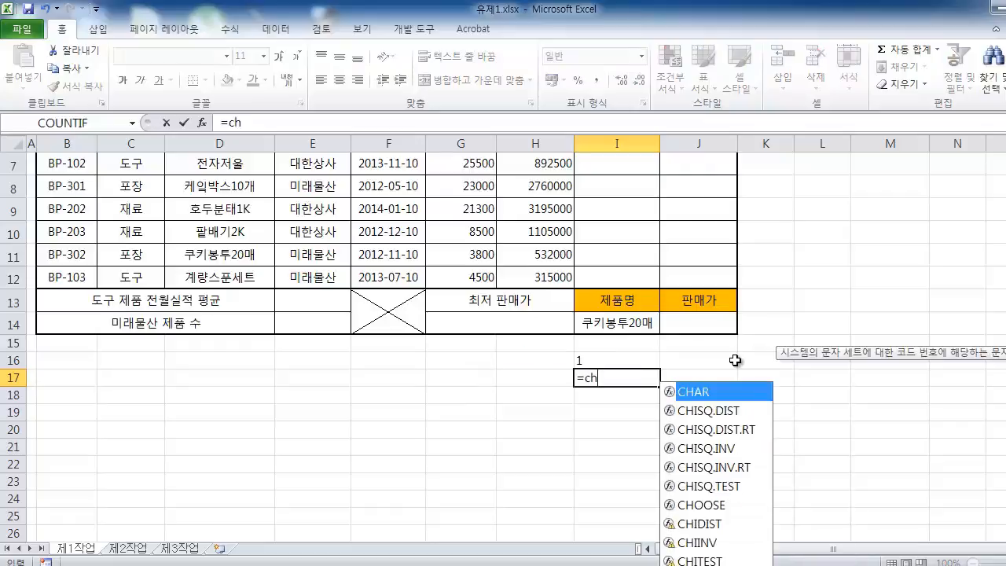
pyautogui.write('oose(')
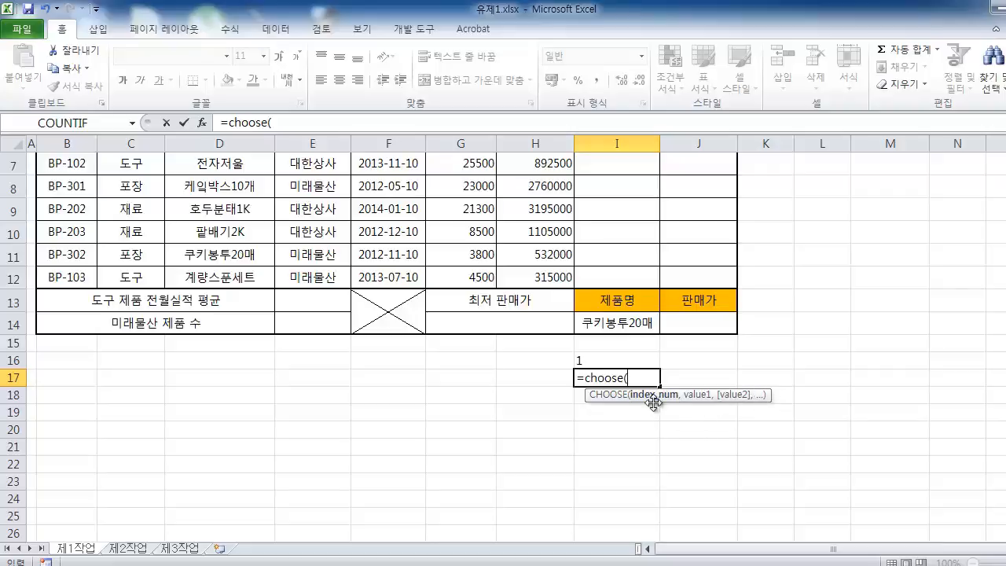
pyautogui.click(590, 360)
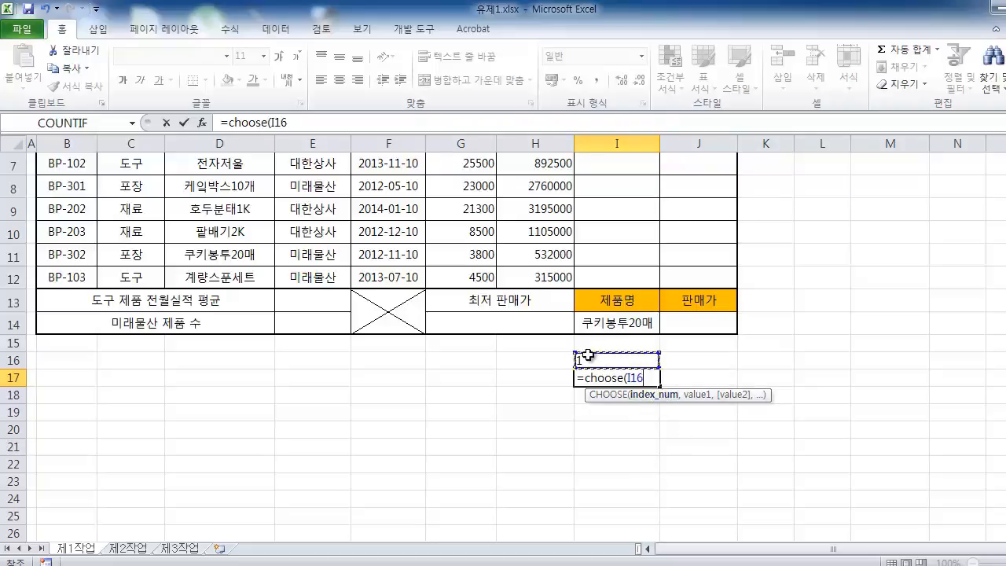
pyautogui.write(',')
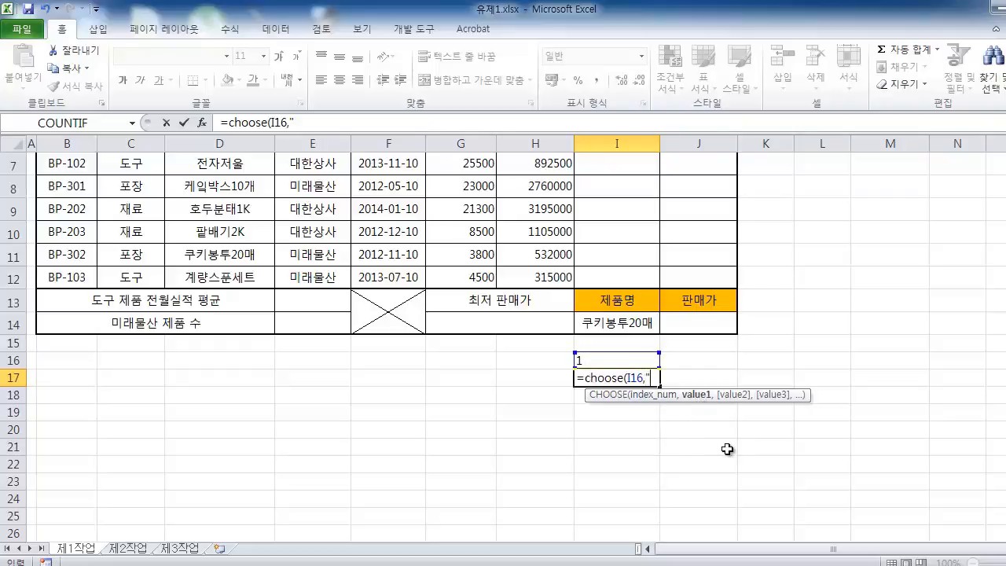
pyautogui.write('"갑돌이')
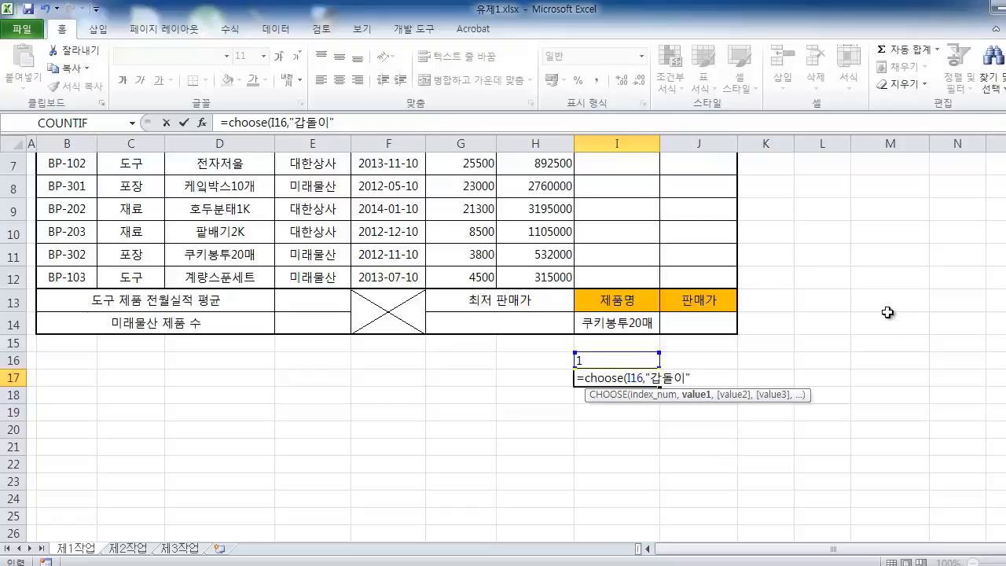
pyautogui.write('",')
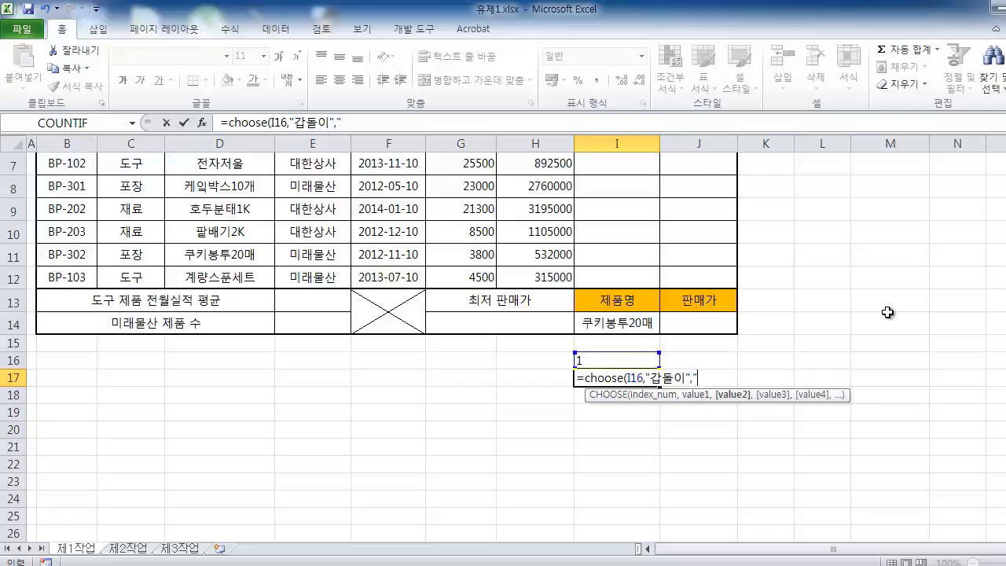
pyautogui.write('"갑순이",')
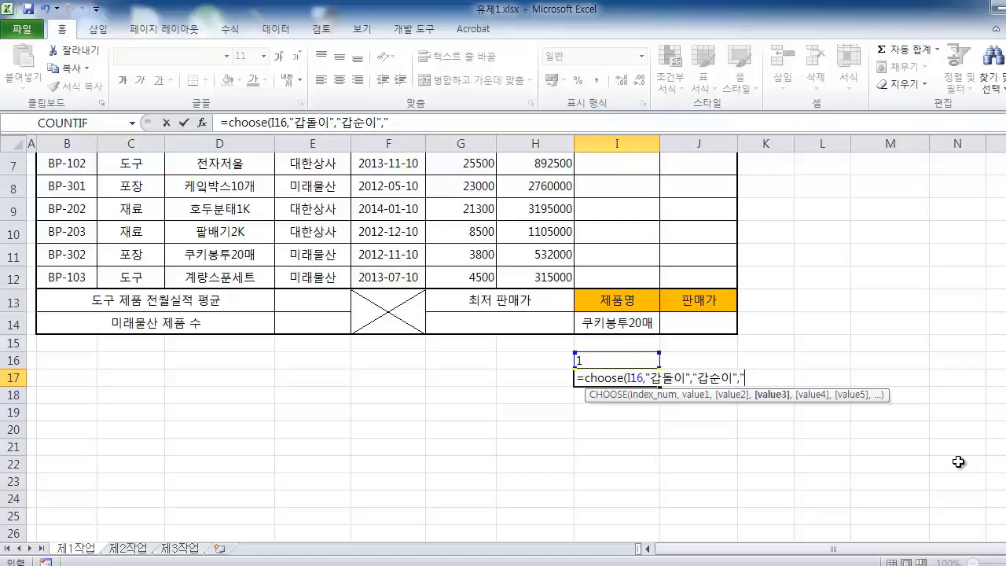
pyautogui.write('춘ㅇ')
pyautogui.write('향이')
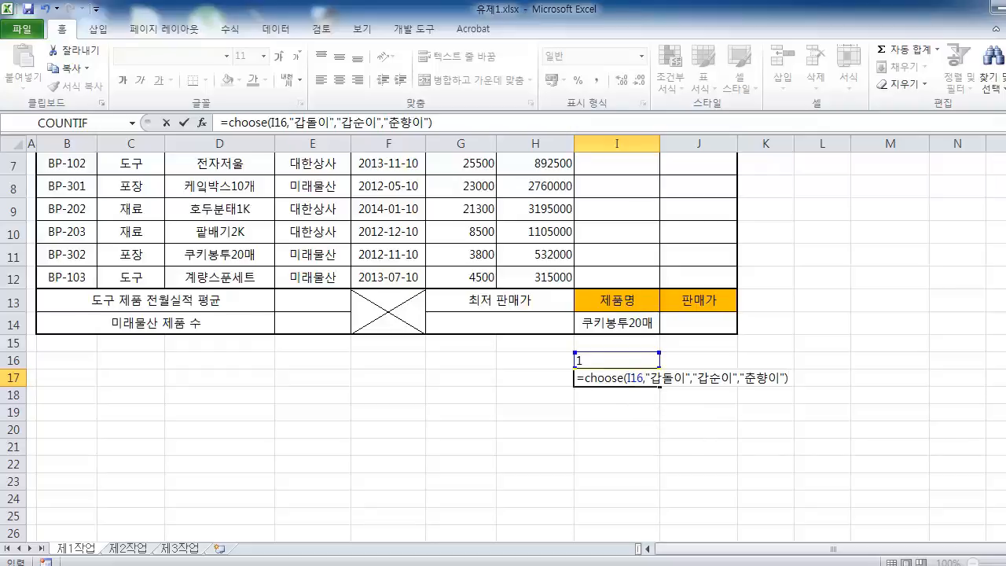
pyautogui.press('Return')
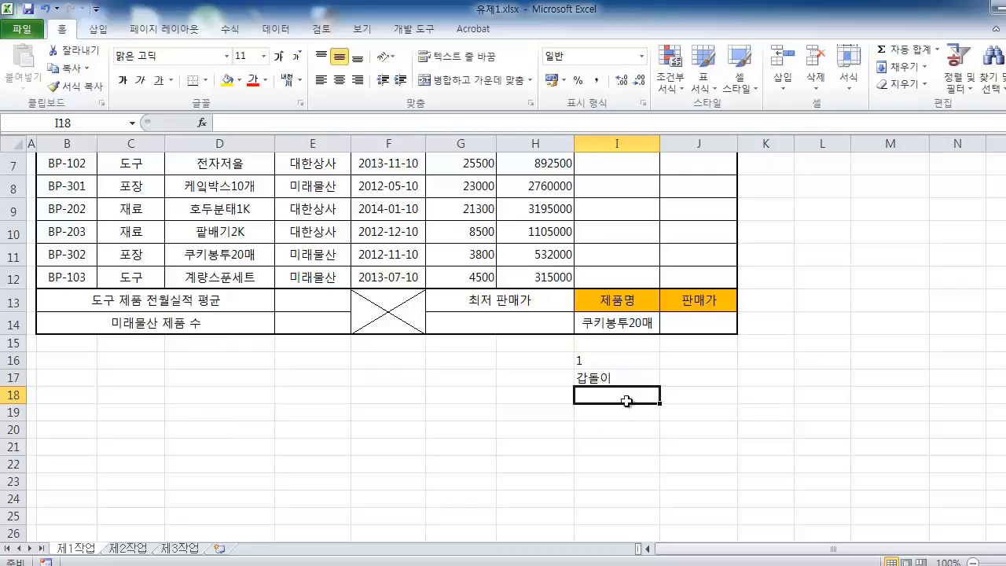
# Test the CHOOSE formula by setting its index cell I16 to 2, 3 and finally 1
pyautogui.click(609, 358)
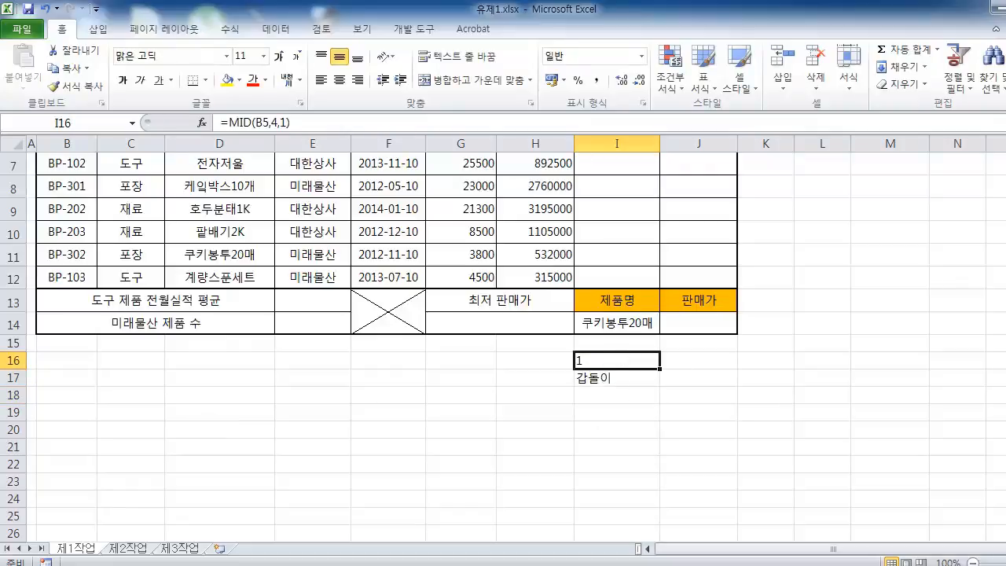
pyautogui.write('2')
pyautogui.press('Return')
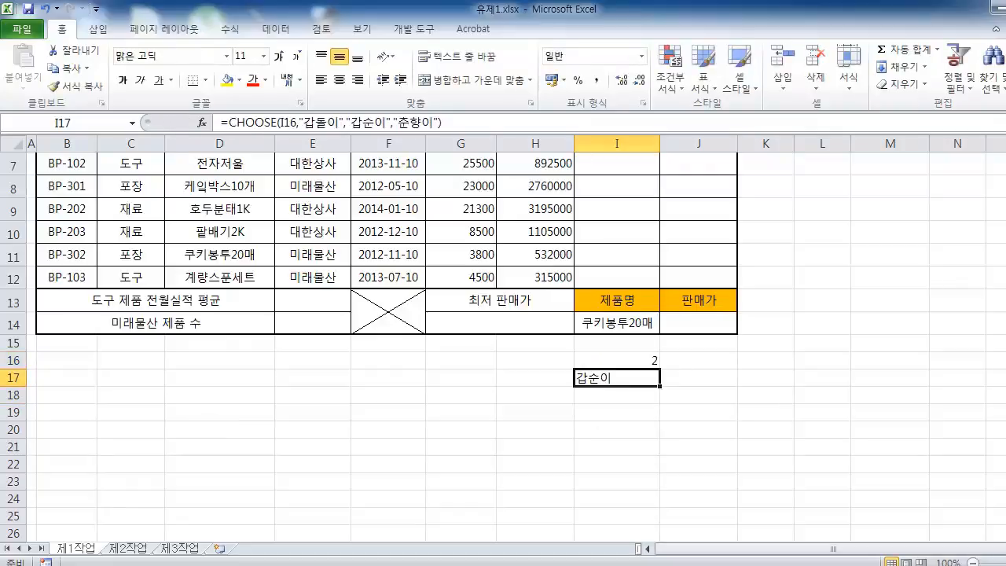
pyautogui.press('Up')
pyautogui.write('3')
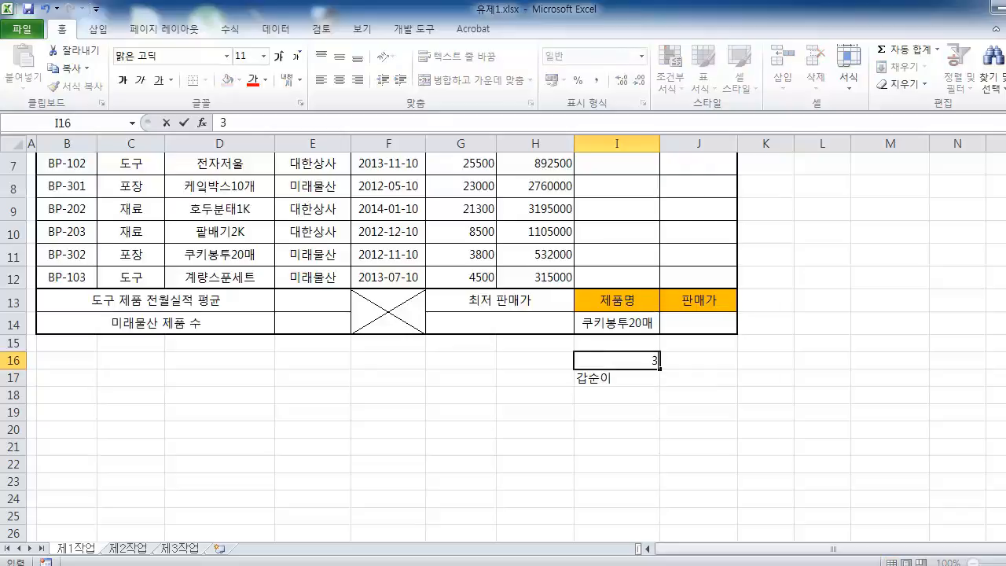
pyautogui.press('Return')
pyautogui.press('Up')
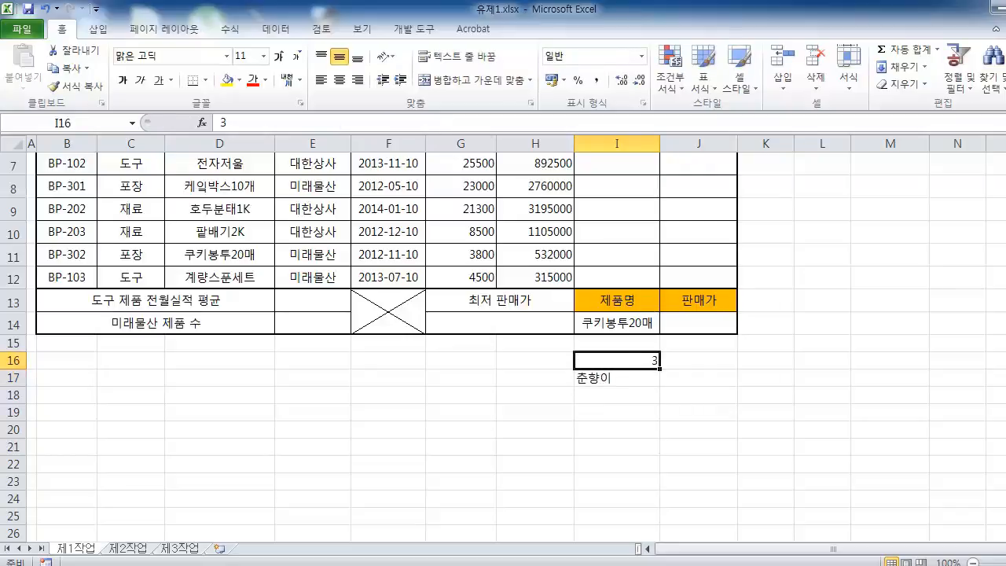
pyautogui.write('1')
pyautogui.press('Return')
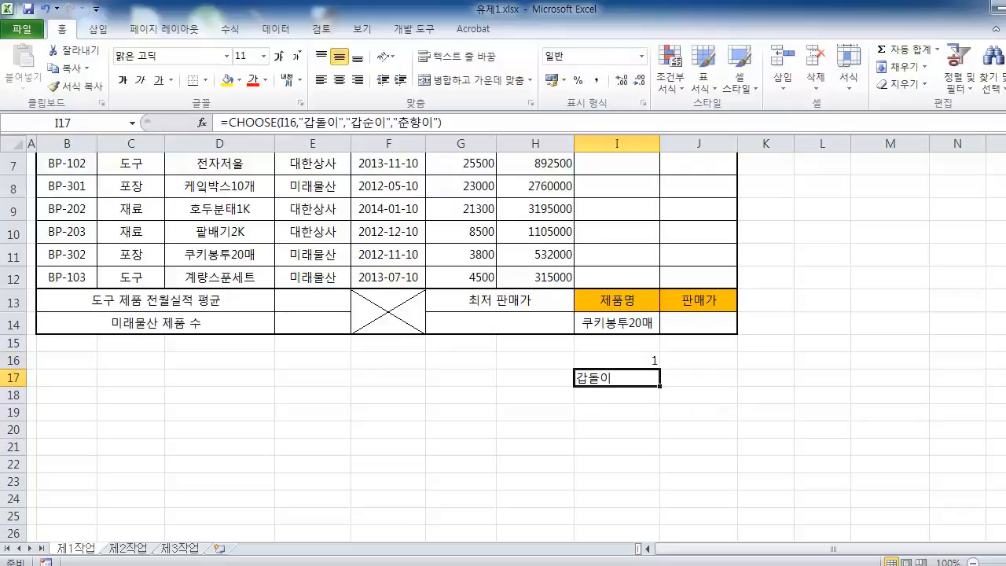
pyautogui.press('Up')
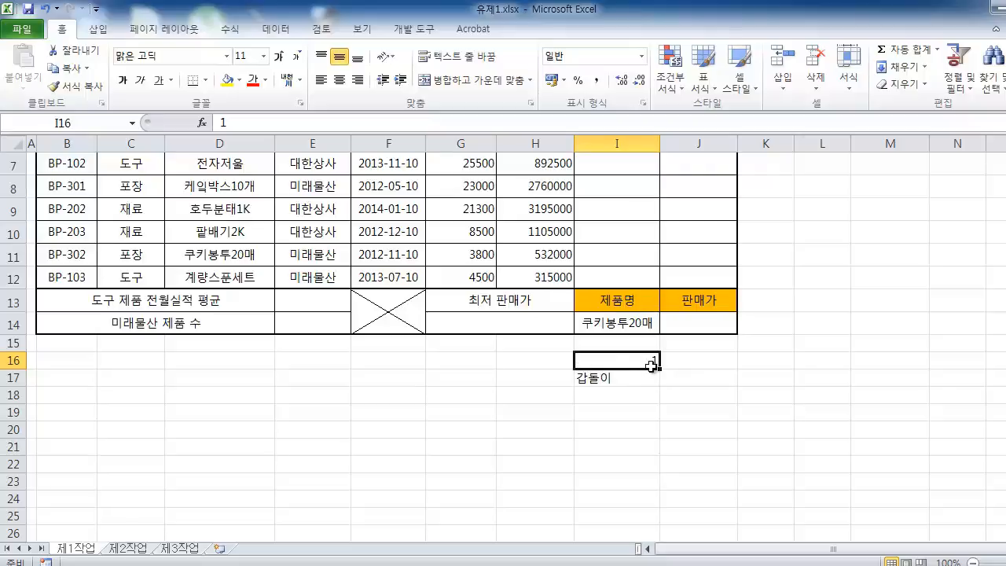
# Review the CHOOSE formula in I17 and its index cell I16 against the product table
pyautogui.scroll(2, 660, 366)
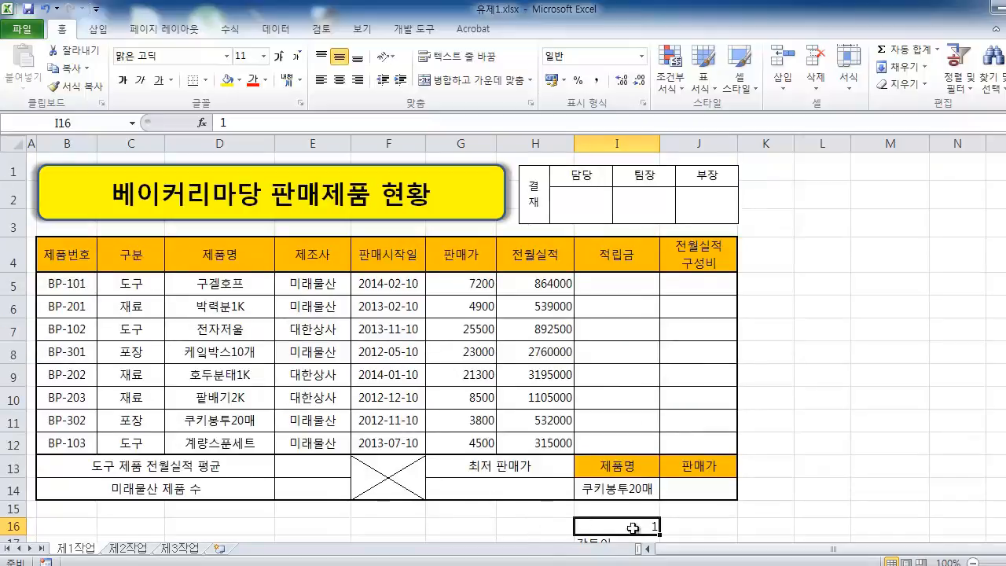
pyautogui.scroll(-1, 610, 509)
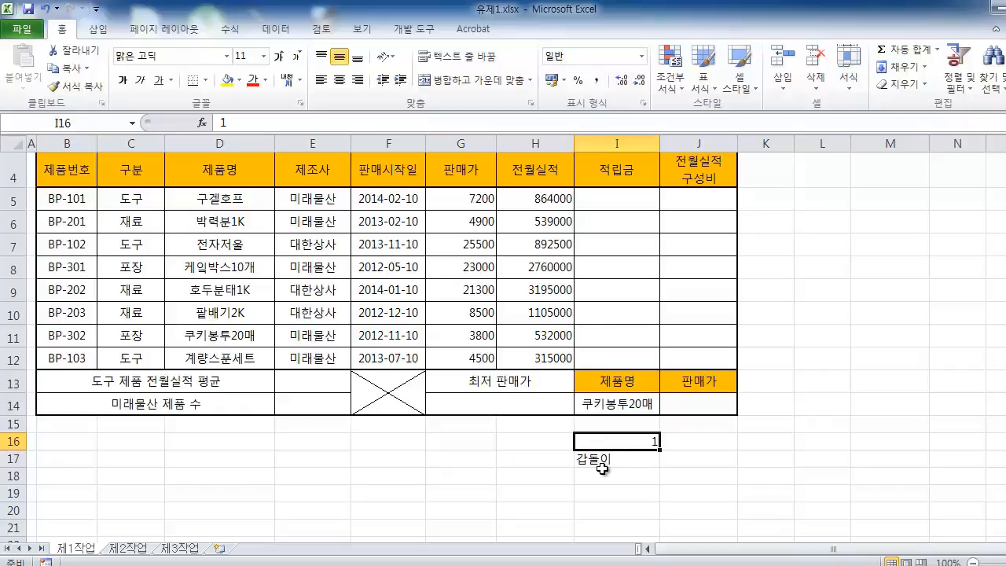
pyautogui.click(602, 461)
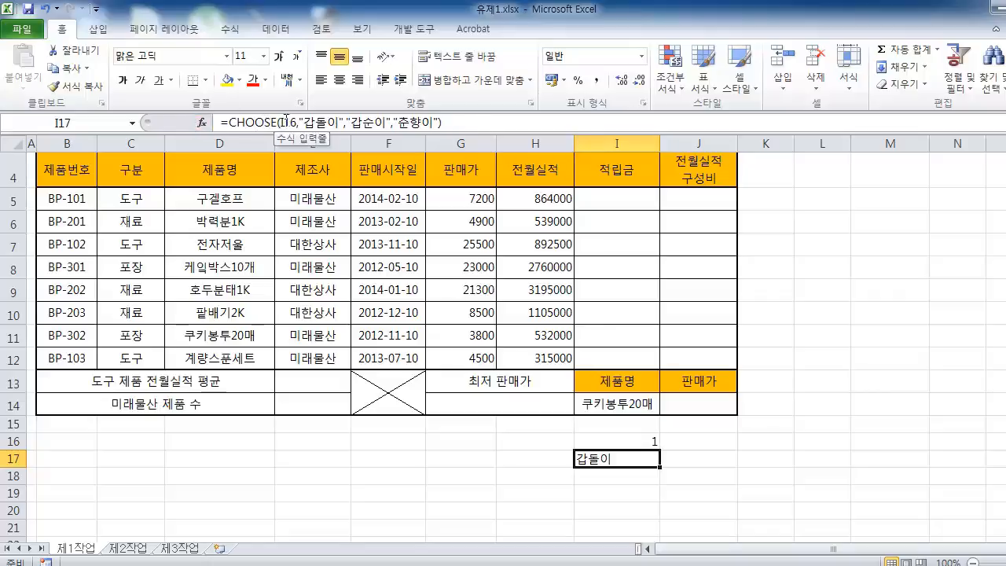
pyautogui.scroll(1, 442, 247)
pyautogui.scroll(-1, 513, 285)
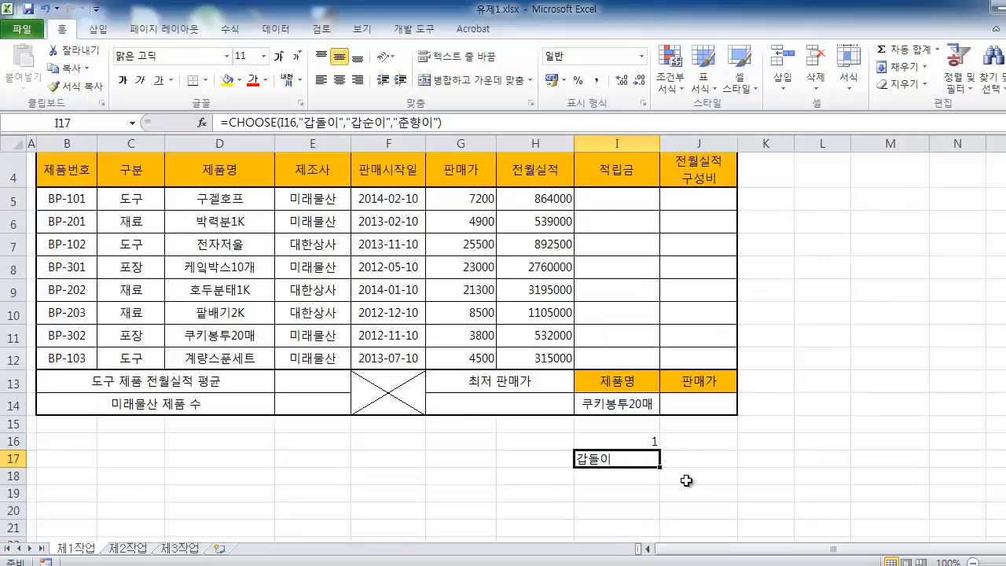
# Clear the test formulas from cells I16:I17 below the table
pyautogui.moveTo(632, 440); pyautogui.dragTo(635, 459)
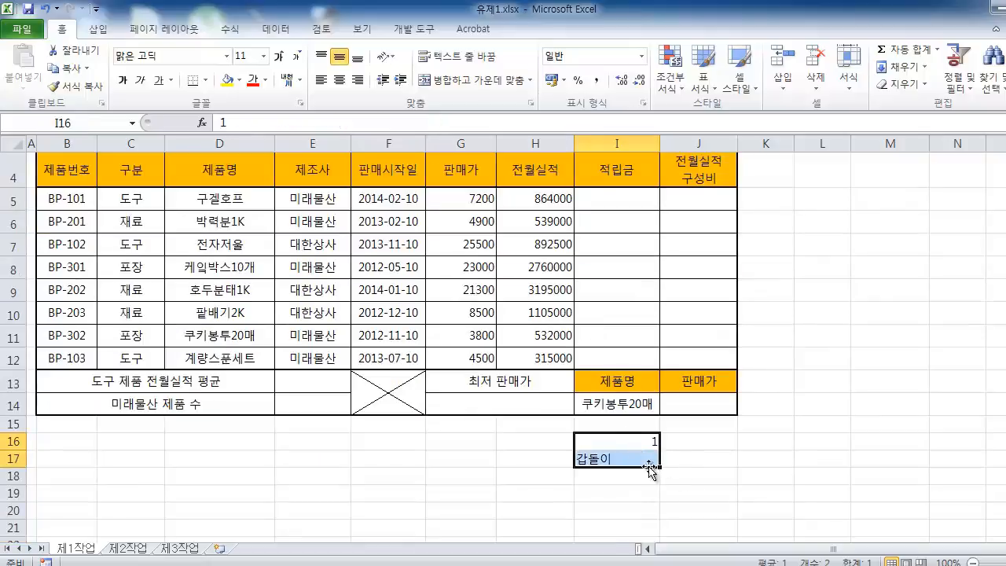
pyautogui.press('Delete')
# Enter the formula =MID(B5,4,1) in cell I5, the first row of the 적립금 column
pyautogui.scroll(1, 659, 465)
pyautogui.click(614, 284)
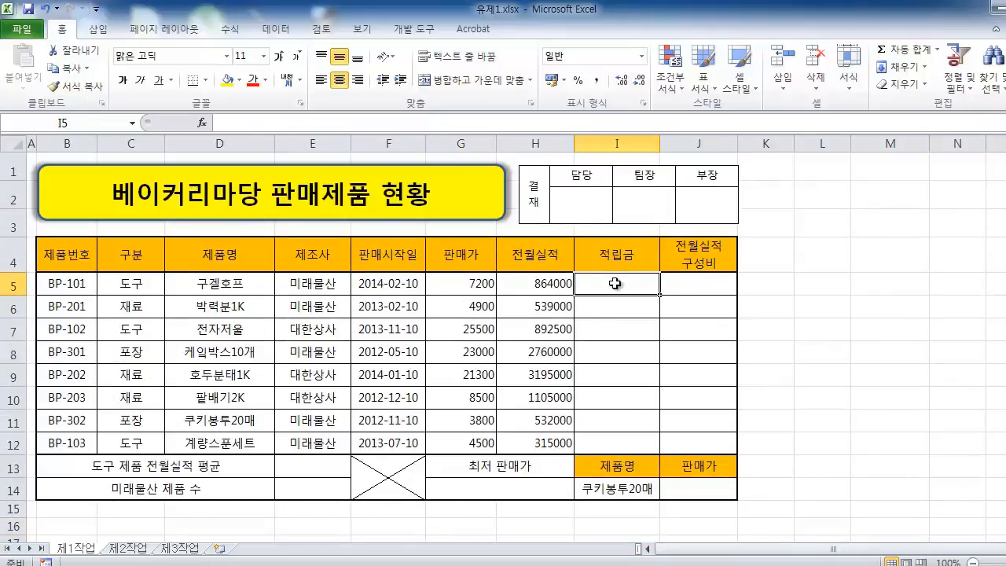
pyautogui.write('=')
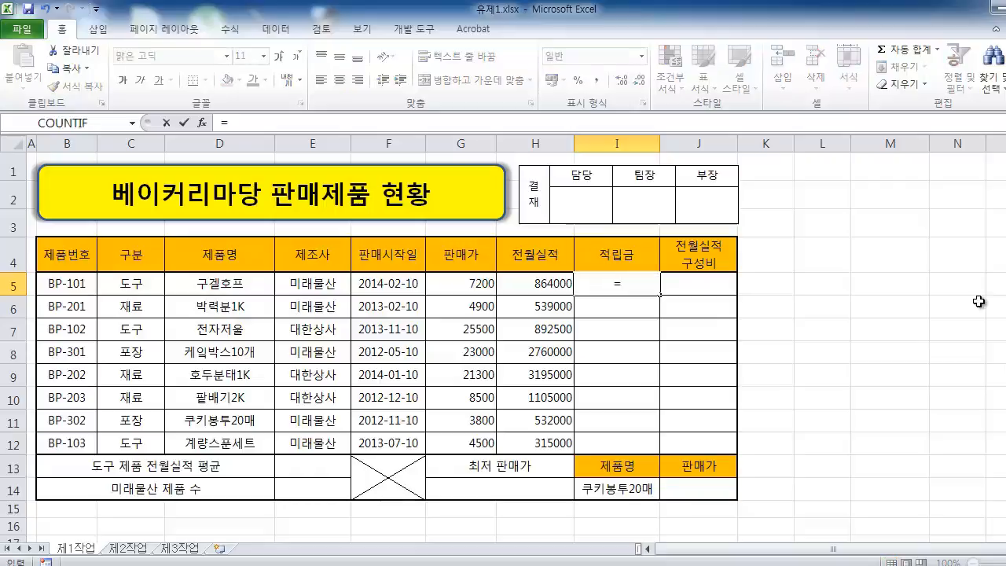
pyautogui.write('ㅡㅏ')
pyautogui.write('mid(')
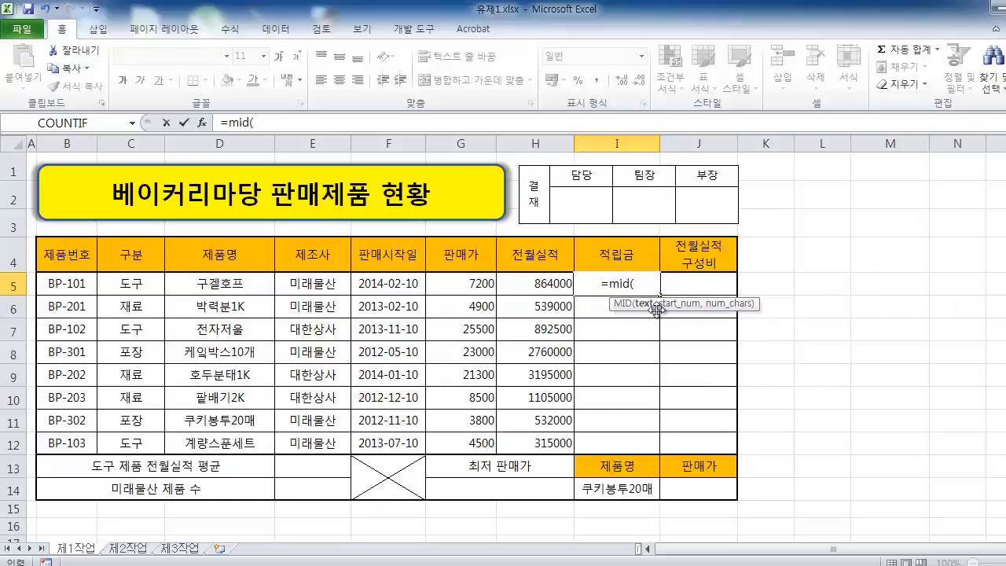
pyautogui.click(80, 289)
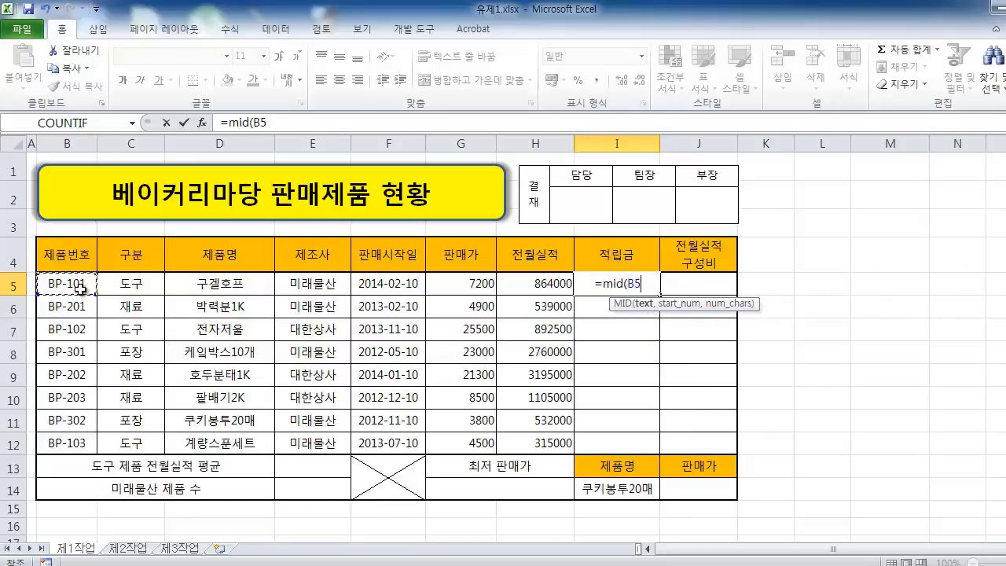
pyautogui.write(',')
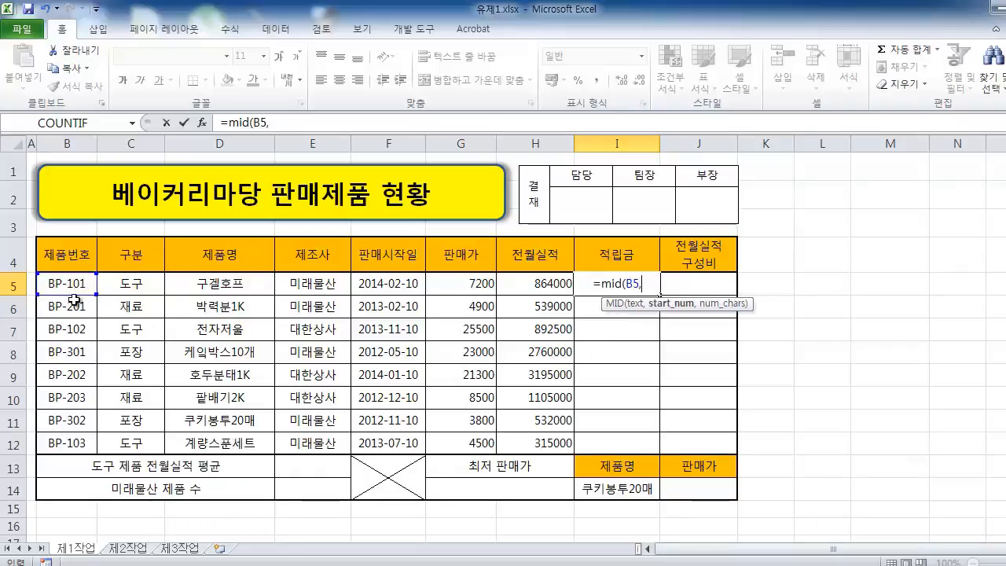
pyautogui.write('4,')
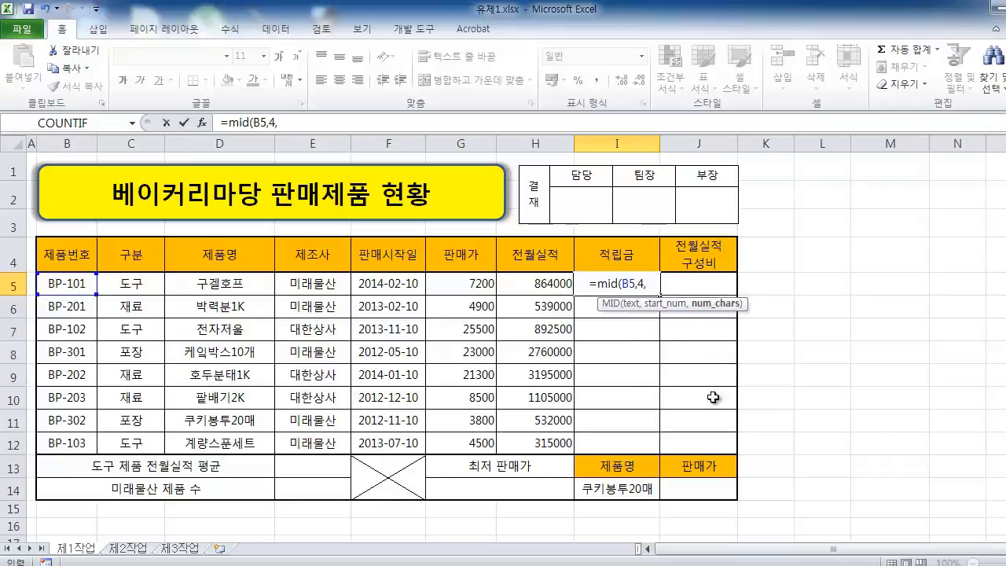
pyautogui.write('1)')
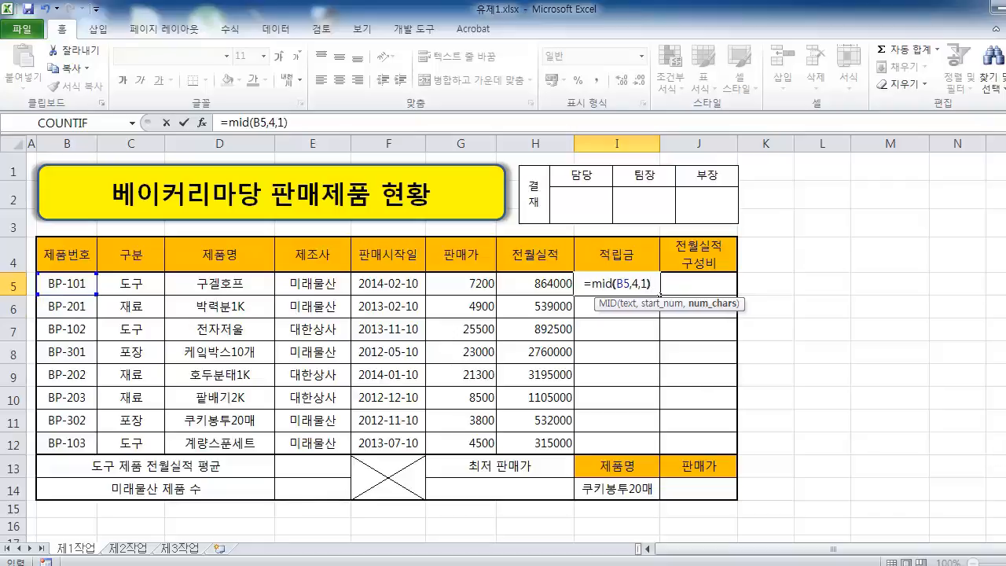
pyautogui.press('Return')
# Try filling the MID formula from I5 into the whole range I5:I12, and undo the fill
pyautogui.click(616, 284)
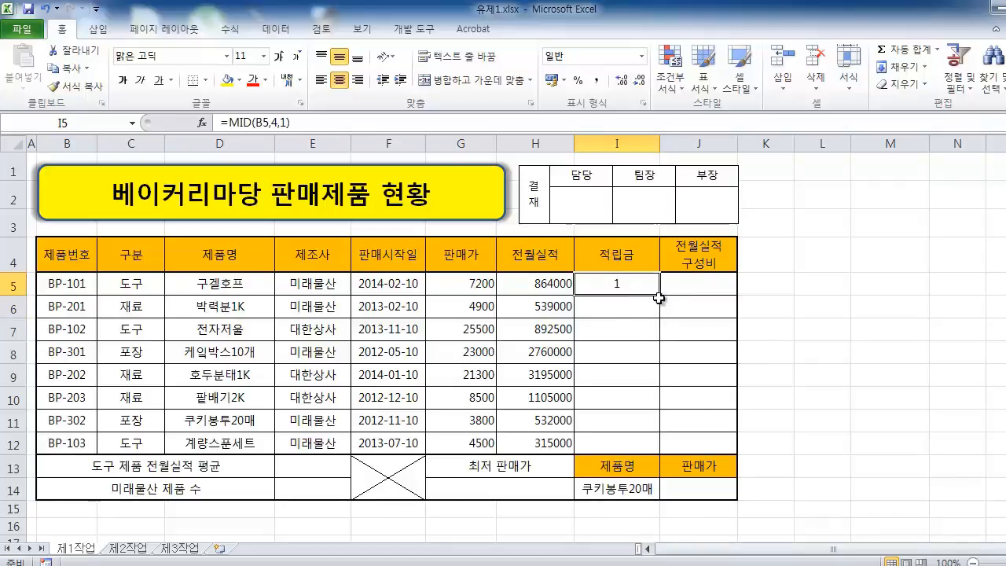
pyautogui.moveTo(635, 283); pyautogui.dragTo(620, 444)
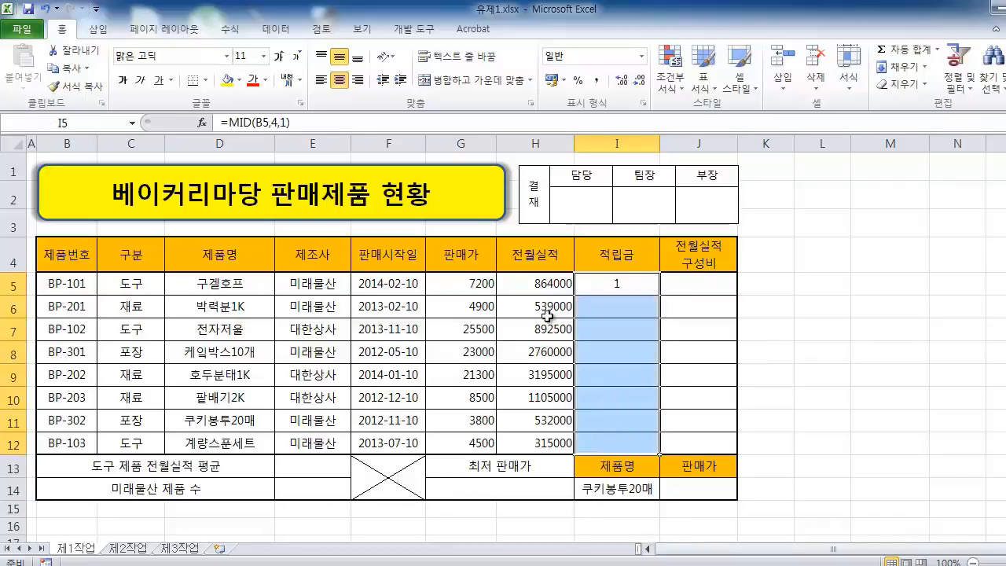
pyautogui.click(367, 124)
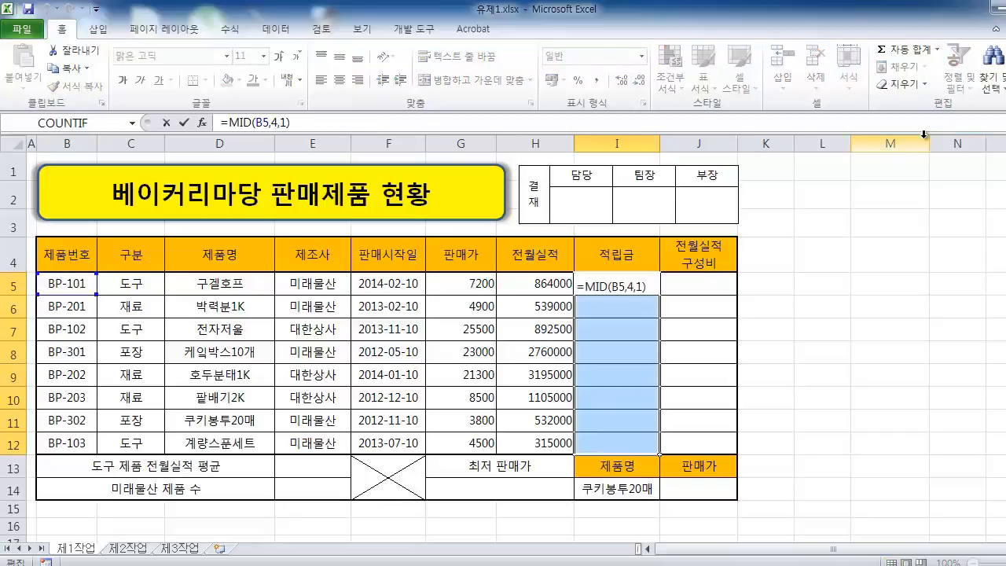
pyautogui.hotkey('ctrl', 'Return')
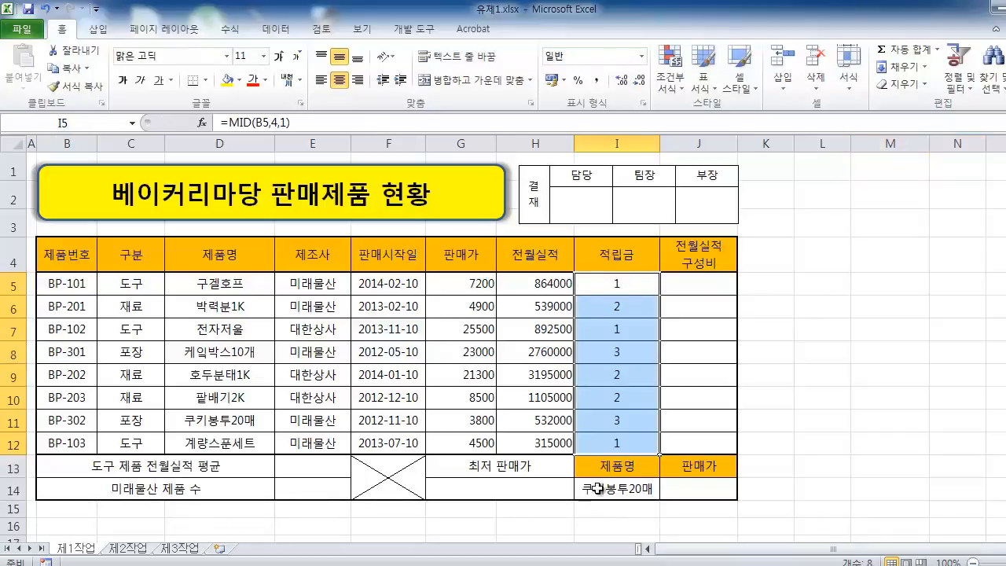
pyautogui.hotkey('ctrl', 'z')
pyautogui.click(822, 335)
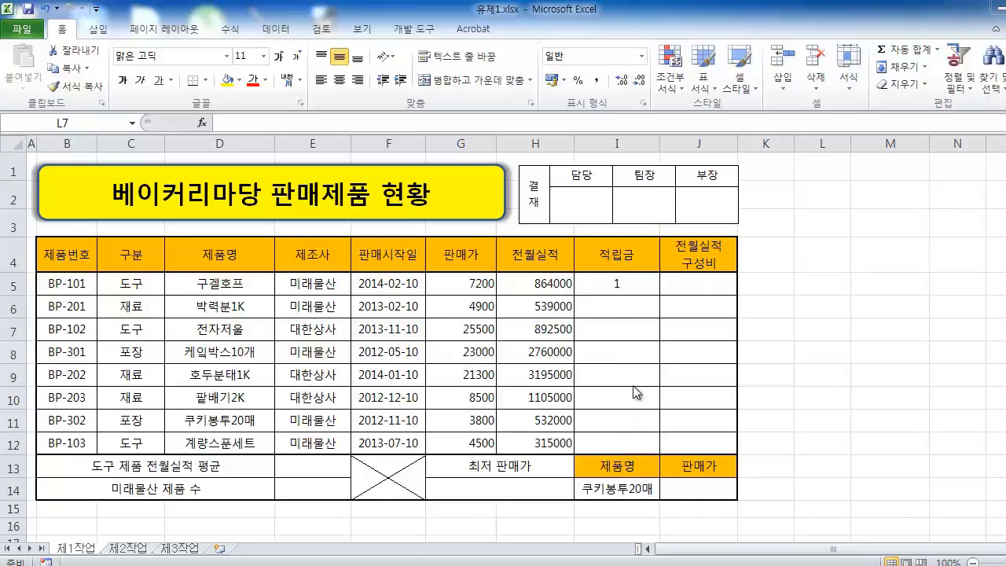
# Fill the 적립금 cells I5:I12 with the MID formula from I5 in a single entry
pyautogui.click(632, 280)
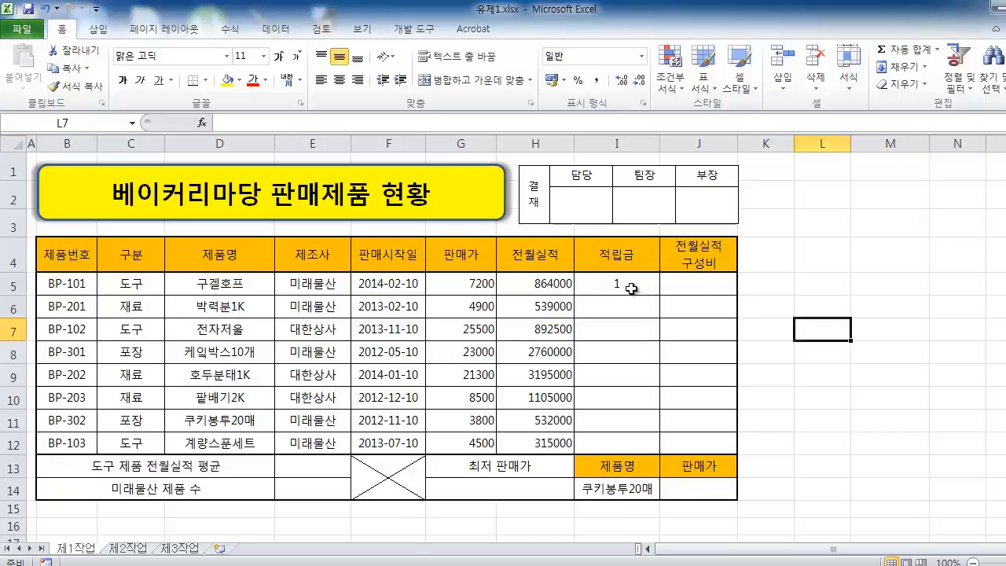
pyautogui.moveTo(634, 294); pyautogui.dragTo(644, 444)
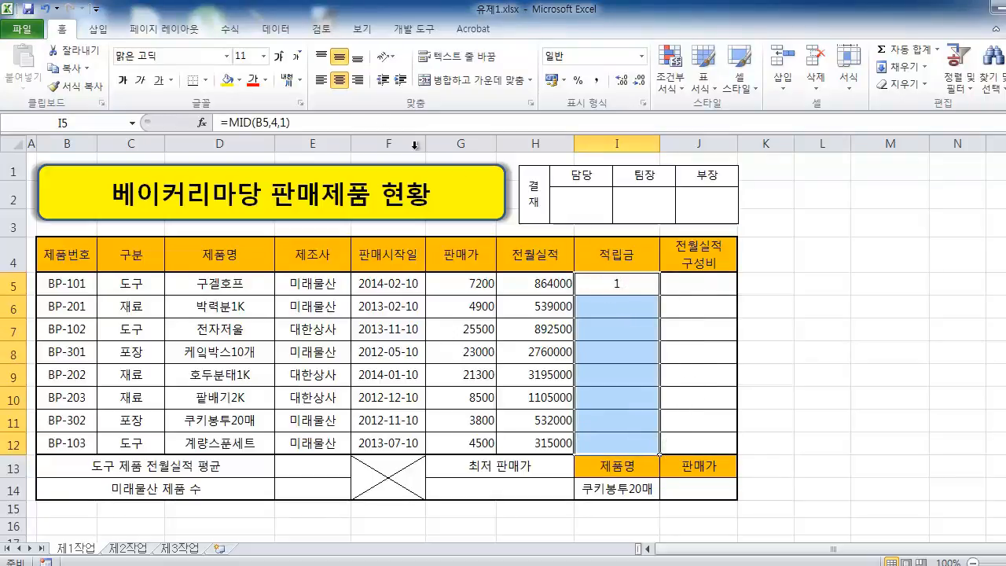
pyautogui.click(297, 122)
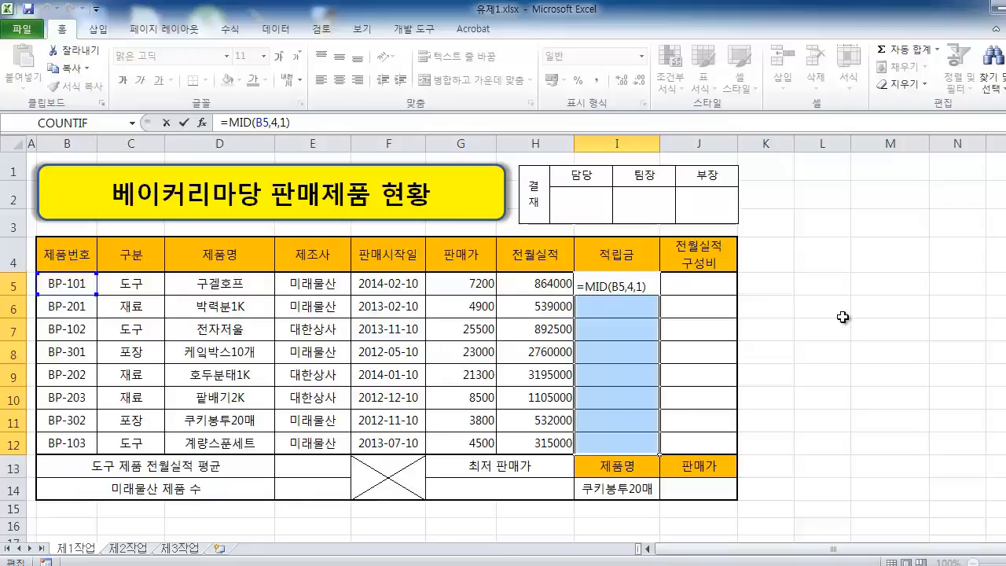
pyautogui.hotkey('ctrl', 'Return')
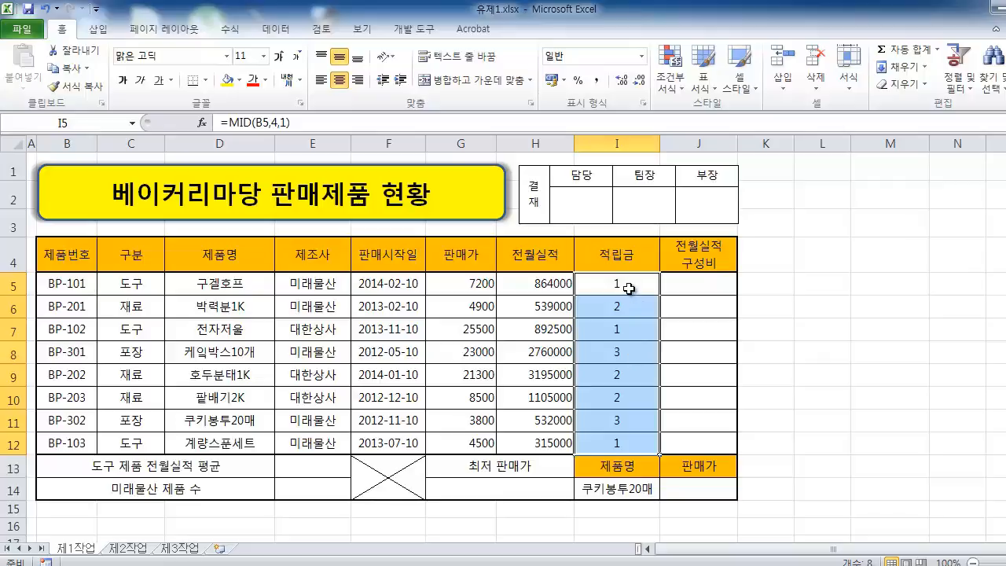
# Wrap the MID formula in I5 in CHOOSE so that it reads =CHOOSE(MID(B5,4,1),0.02,0.03,0.01)
pyautogui.click(631, 286)
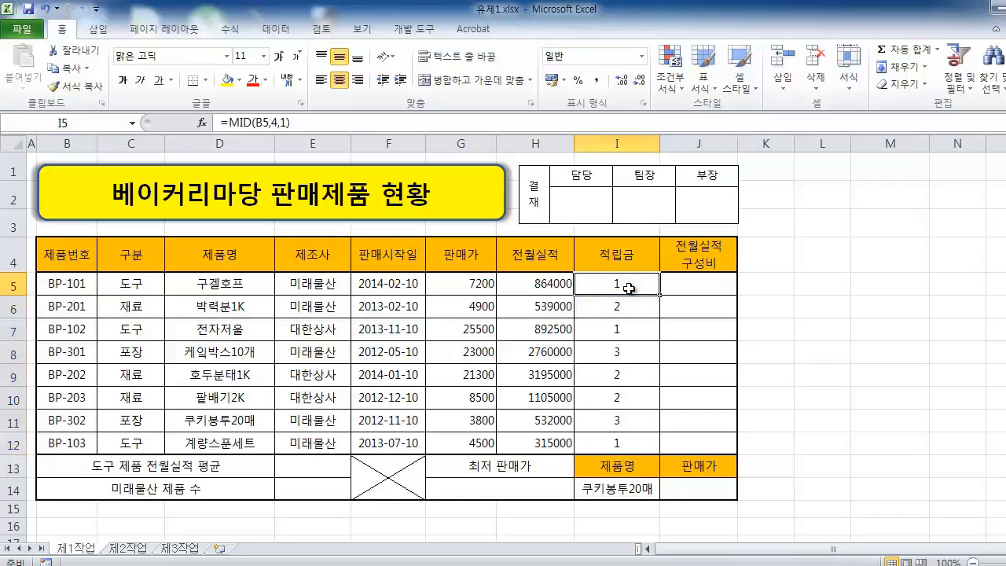
pyautogui.click(227, 122)
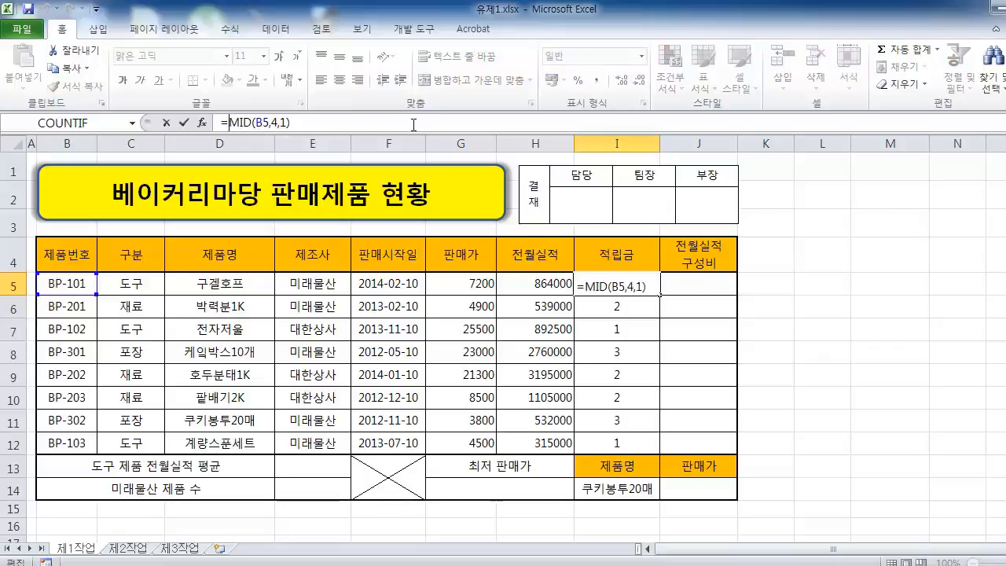
pyautogui.write('ch')
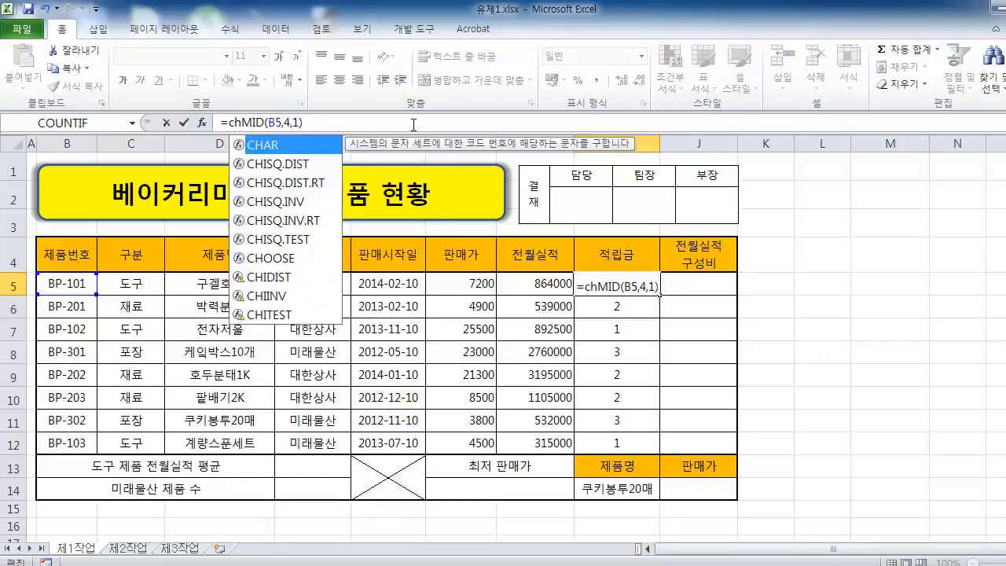
pyautogui.write('oose(')
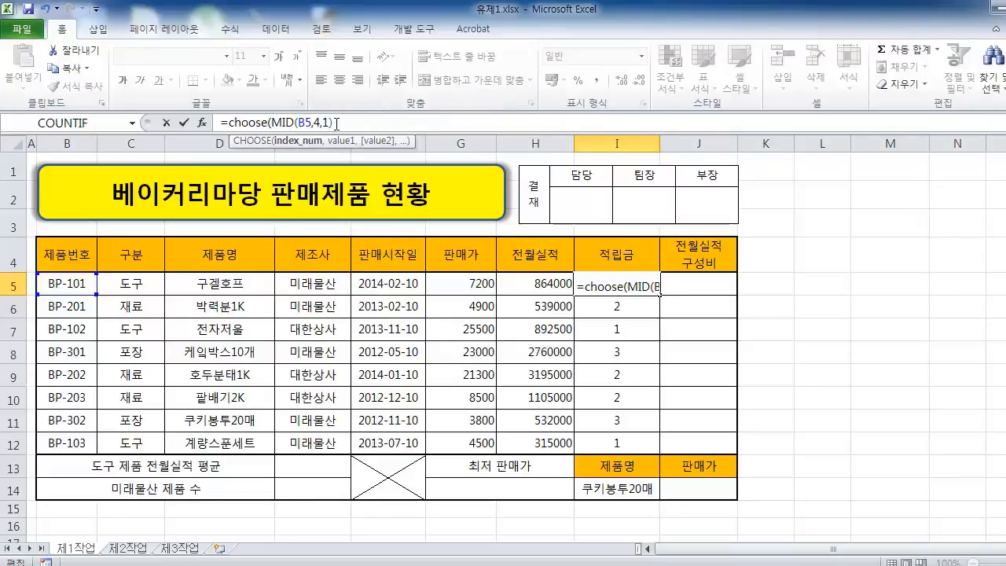
pyautogui.click(344, 122)
pyautogui.write(',')
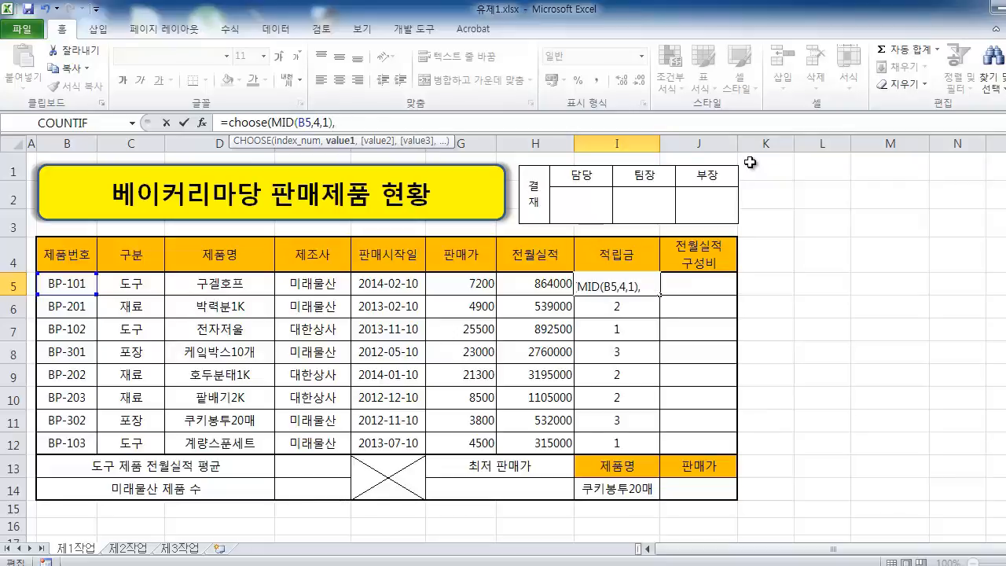
pyautogui.write('0.02')
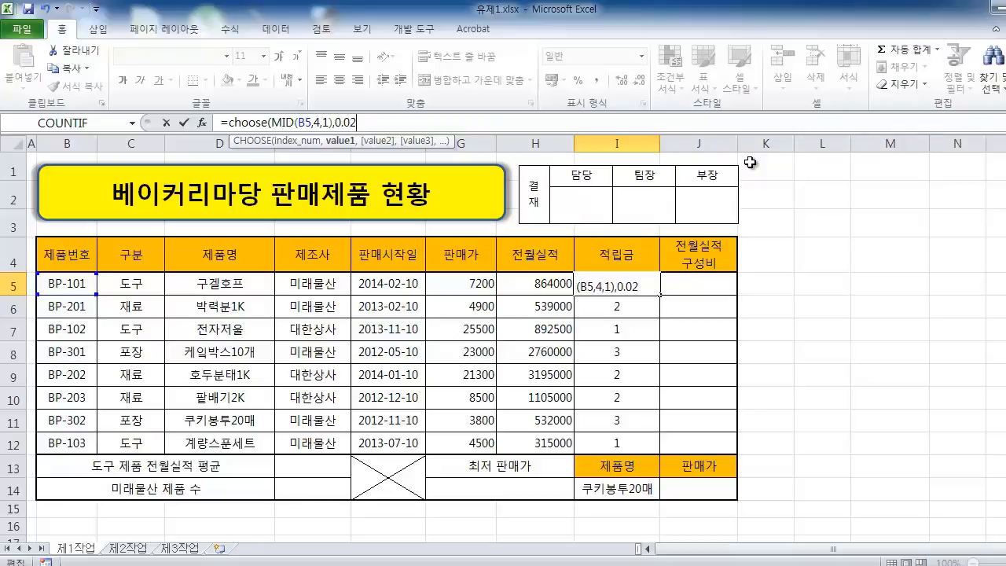
pyautogui.write(',')
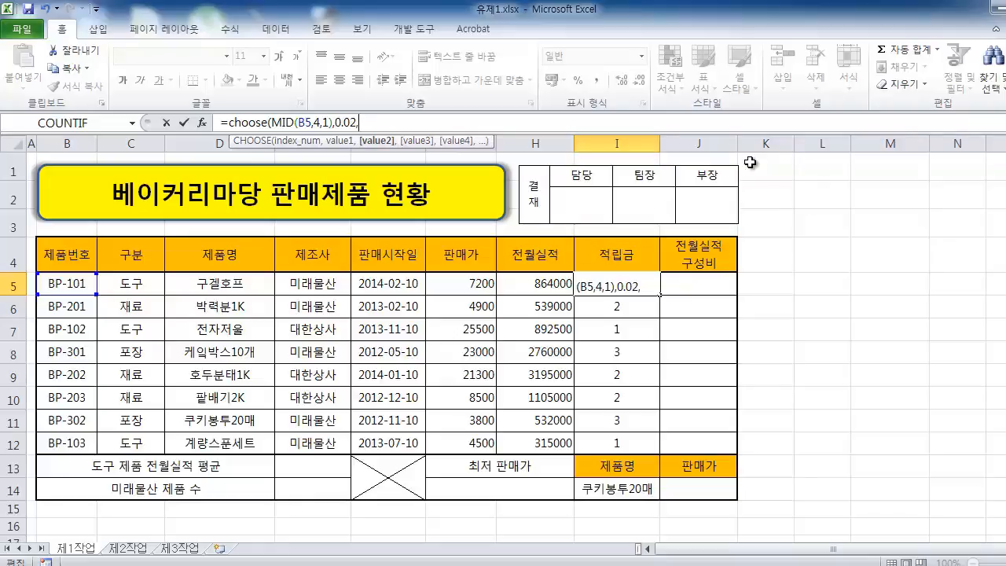
pyautogui.write('0.03,0.01')
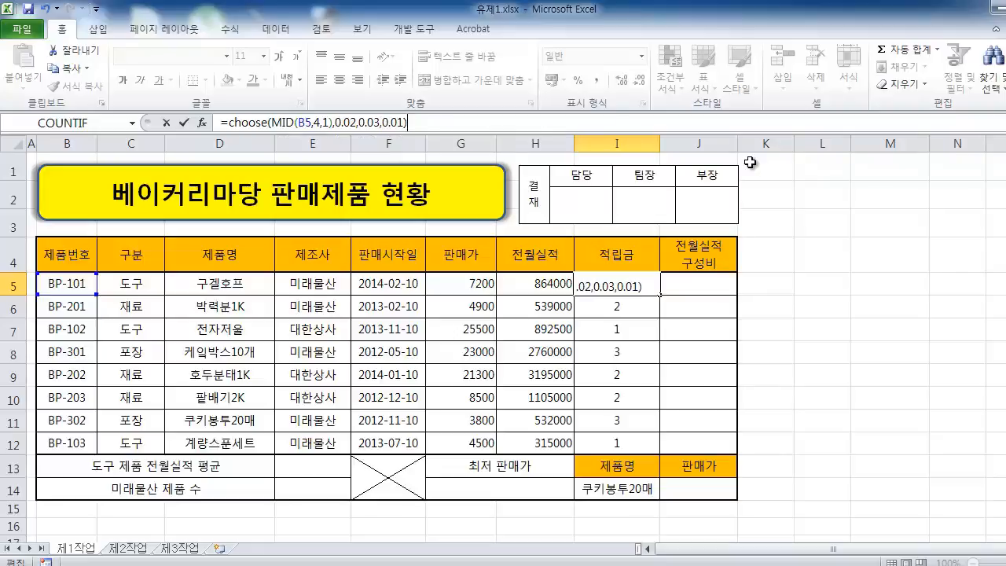
pyautogui.press('Return')
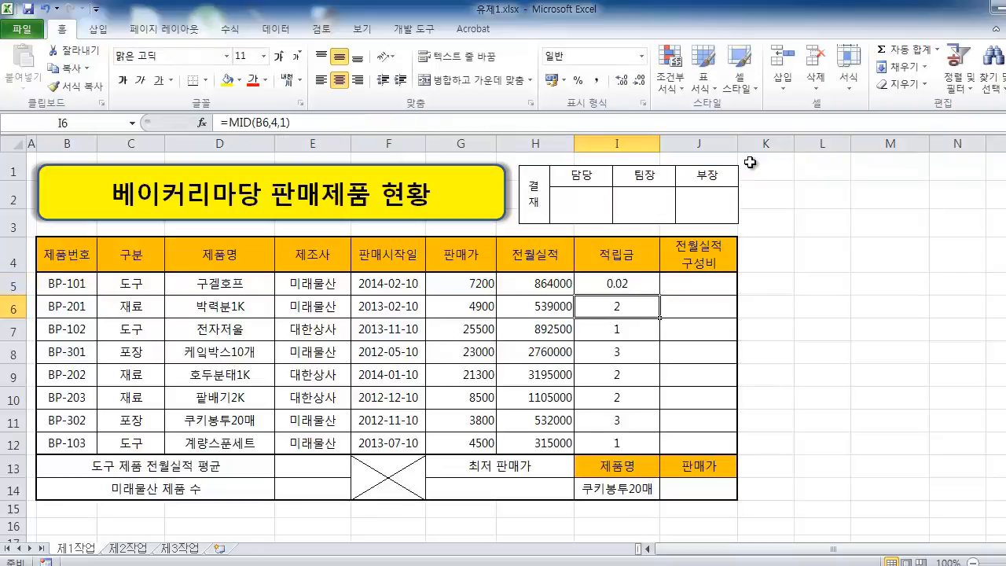
# Multiply the CHOOSE formula in I5 by the selling price, making it =G5*CHOOSE(MID(B5,4,1),0.02,0.03,0.01)
pyautogui.click(620, 288)
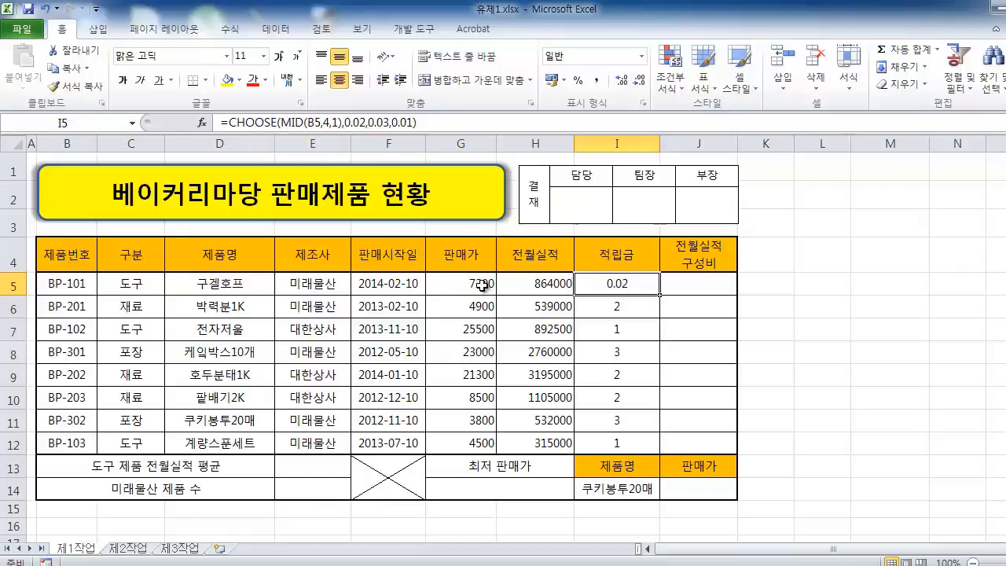
pyautogui.click(227, 123)
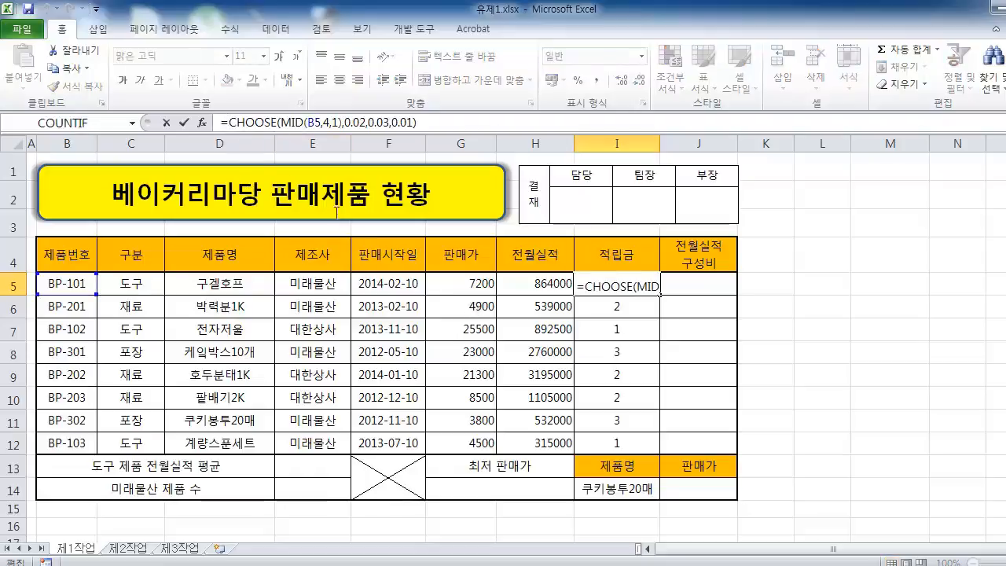
pyautogui.click(471, 286)
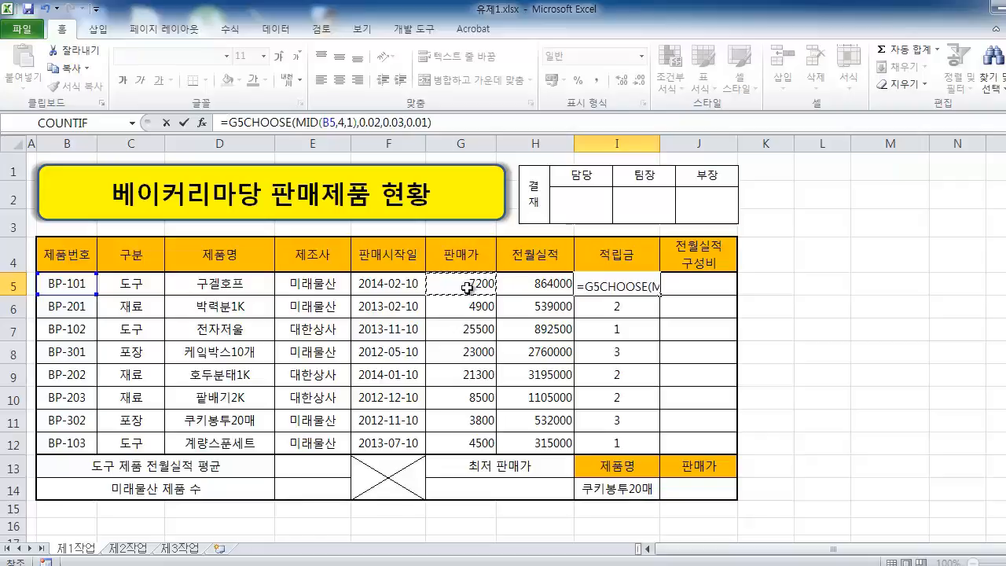
pyautogui.write('*')
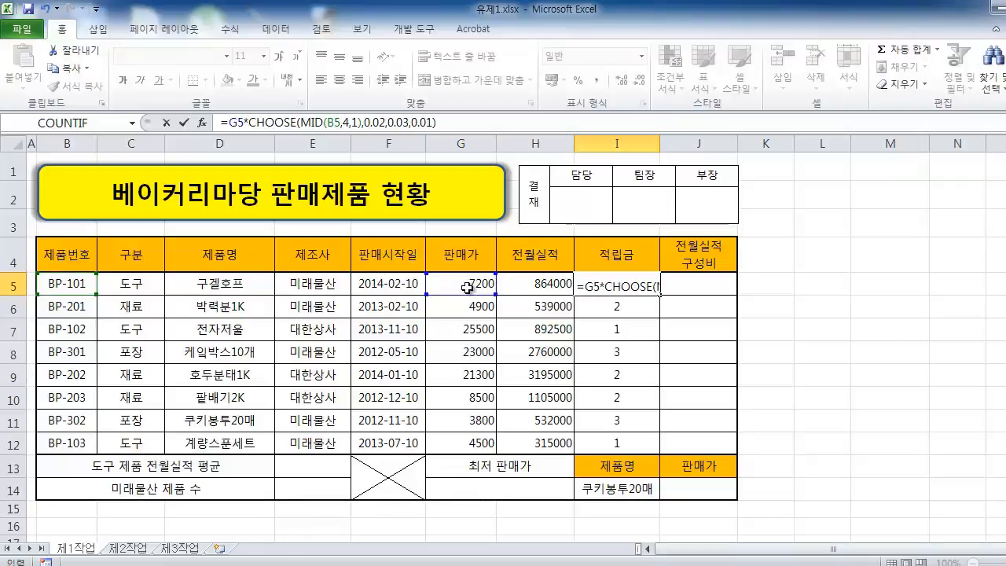
pyautogui.click(252, 123)
pyautogui.press('Return')
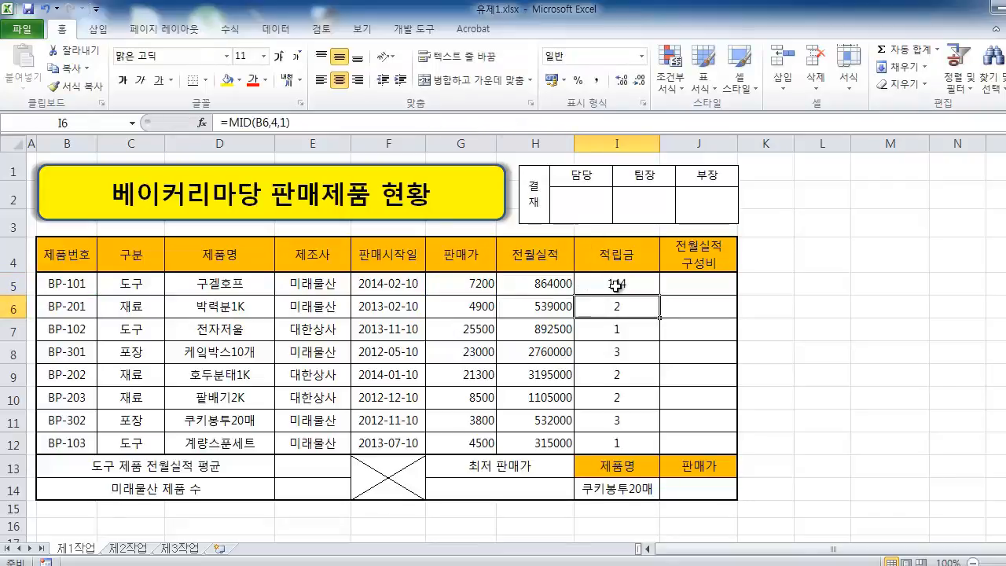
pyautogui.click(797, 313)
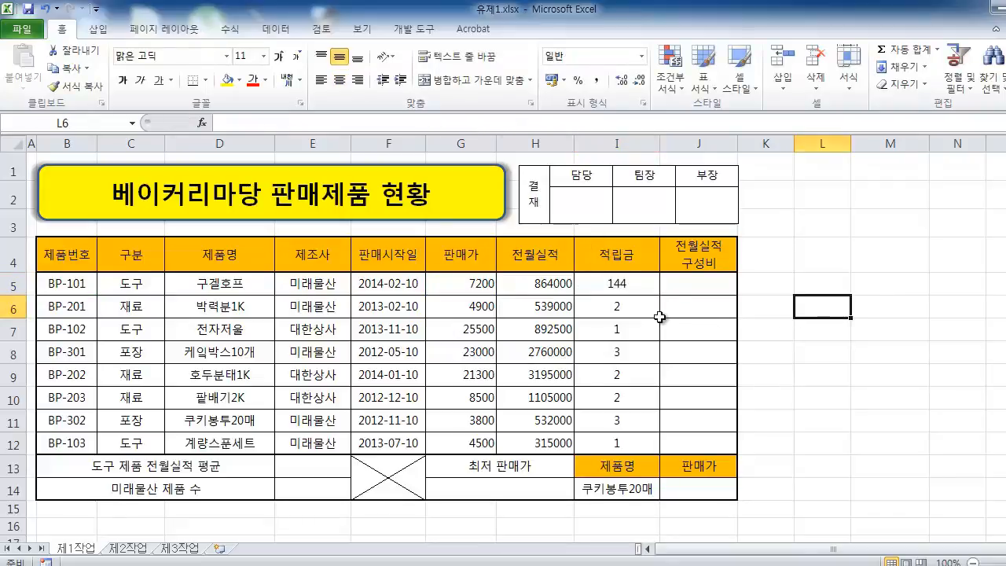
# Fill the completed G5*CHOOSE formula from I5 into the whole 적립금 range I5:I12
pyautogui.click(634, 283)
pyautogui.moveTo(634, 283); pyautogui.dragTo(633, 441)
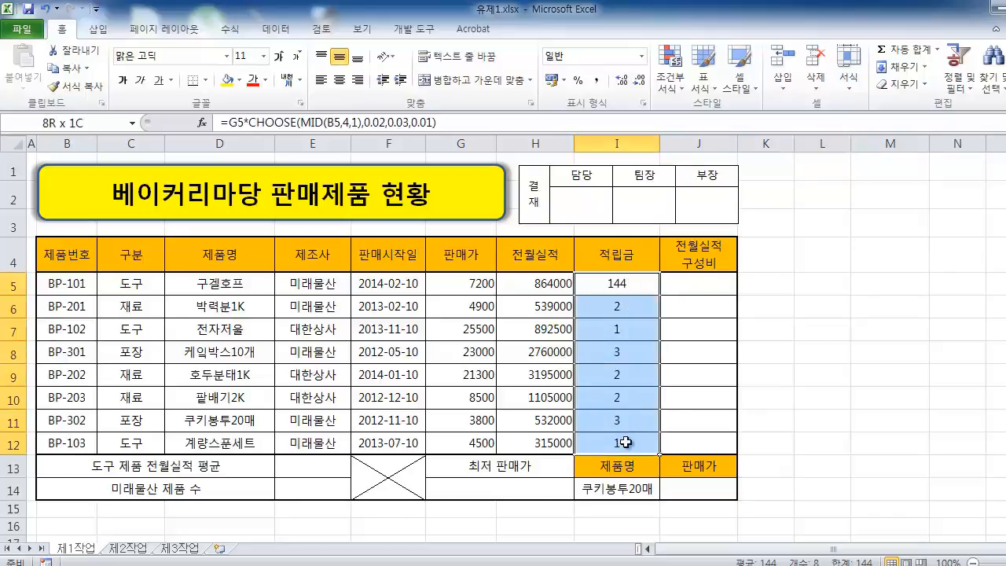
pyautogui.click(447, 121)
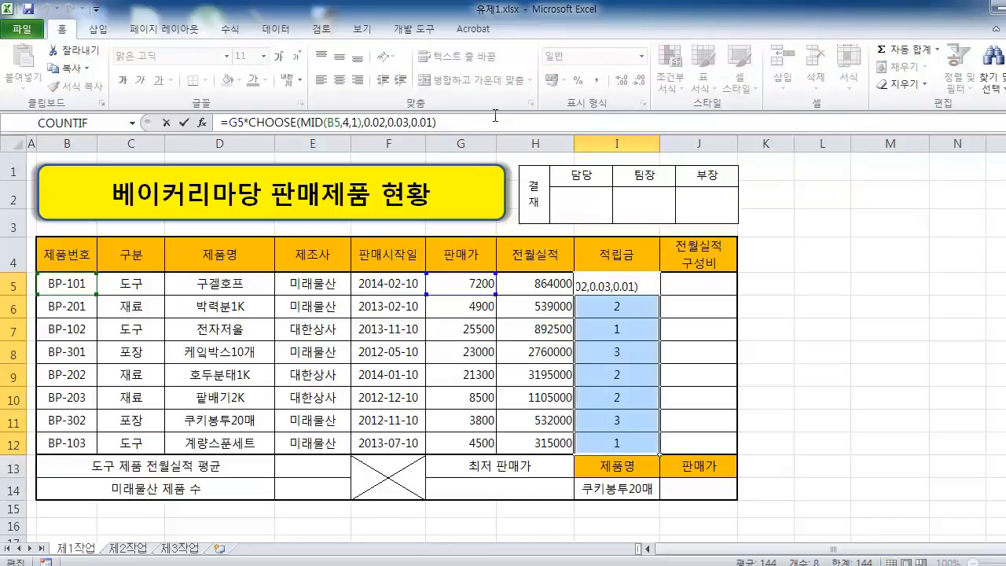
pyautogui.hotkey('ctrl', 'Return')
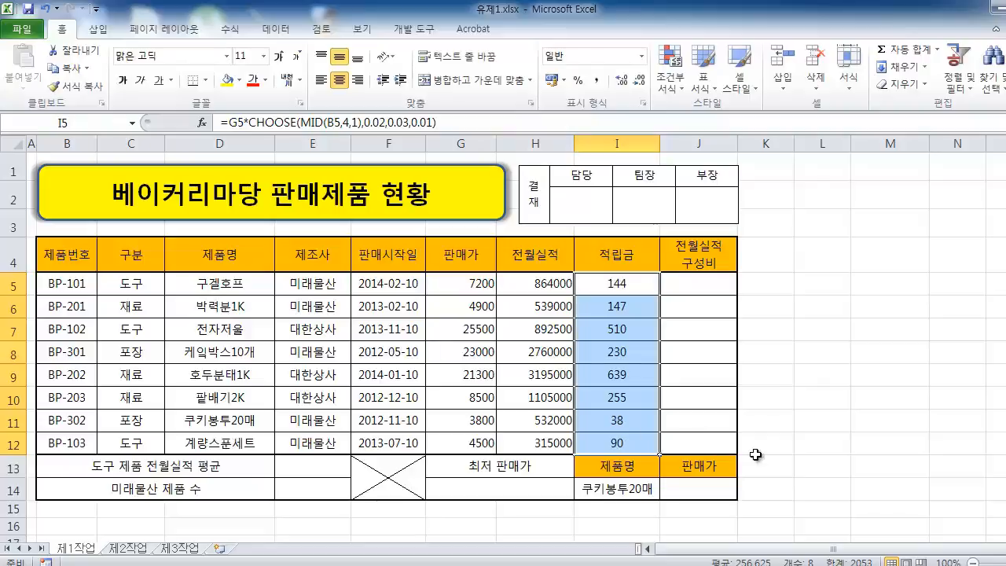
pyautogui.click(777, 377)
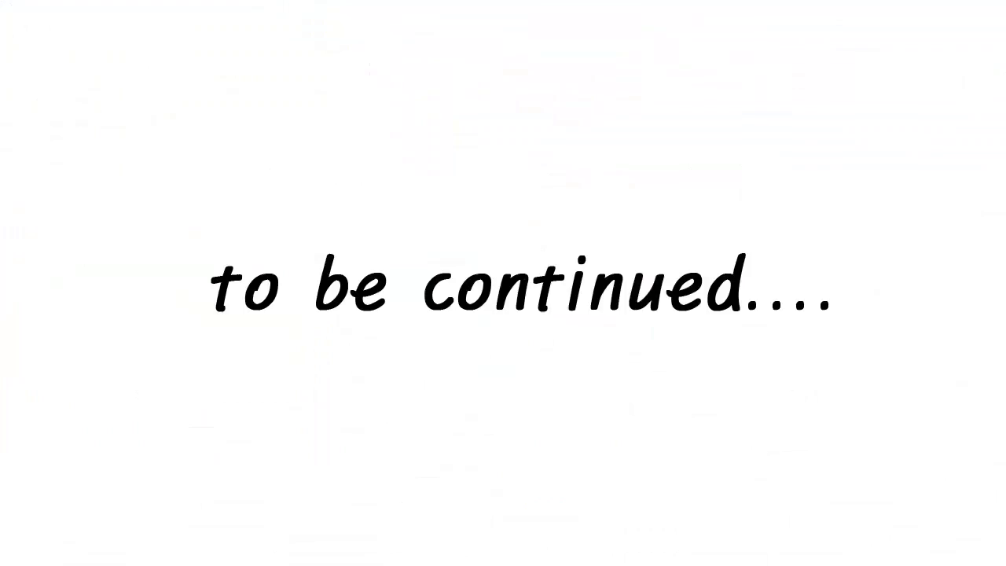